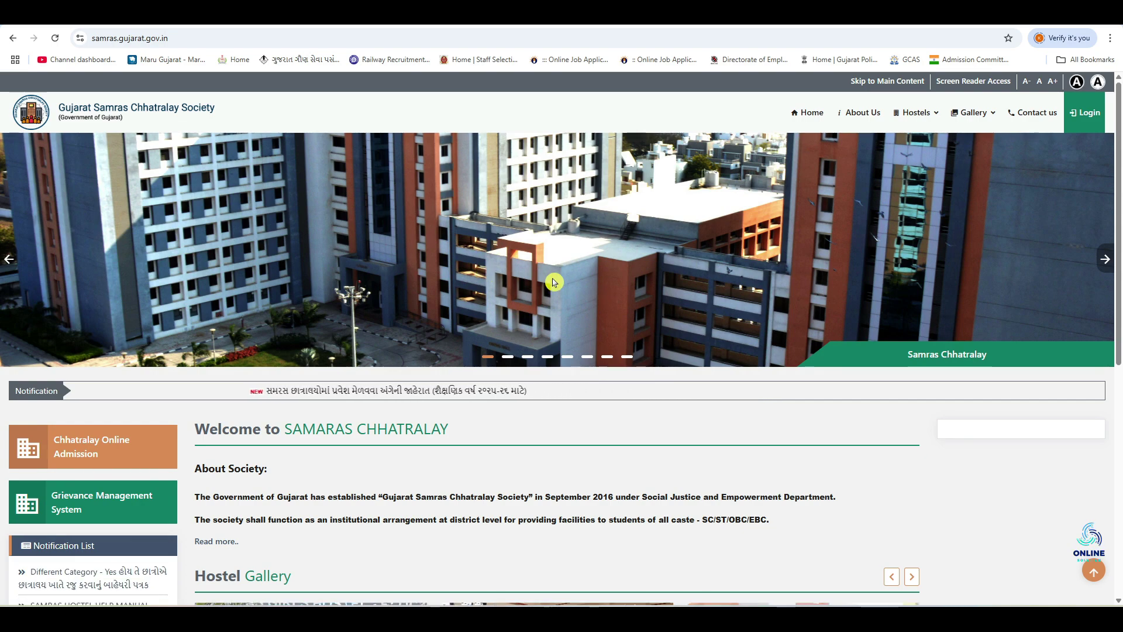
Step: Search Google for "samras hostel" in a new tab and open the official Samaras Hostel website
{"action": "key", "text": "ctrl+t"}
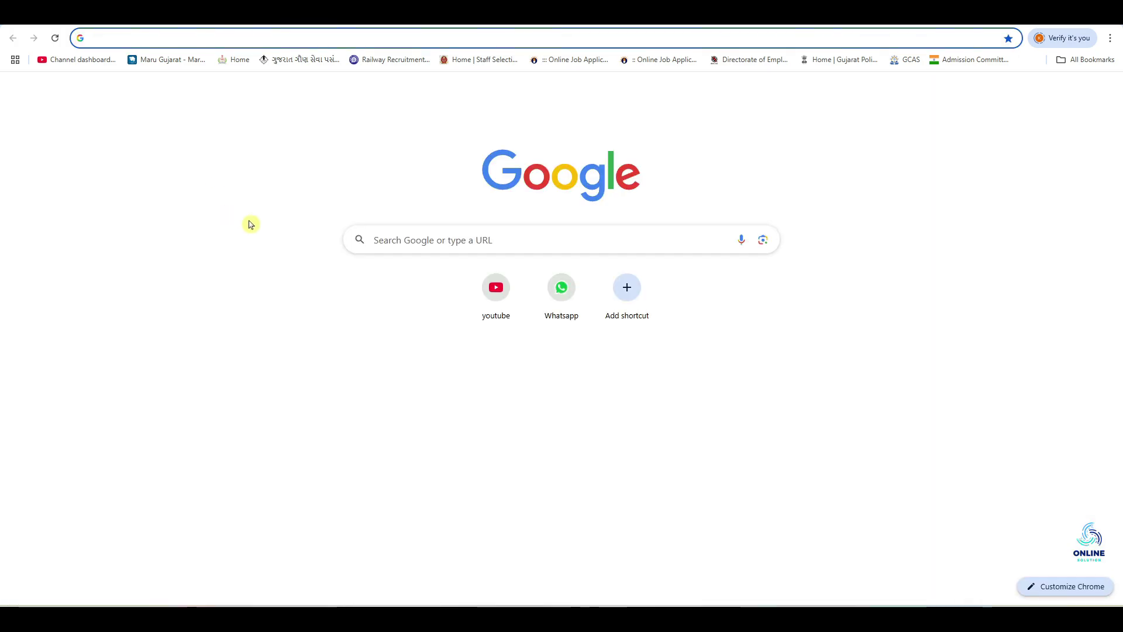
{"action": "left_click", "coordinate": [373, 237]}
{"action": "type", "text": "sa"}
{"action": "key", "text": "Down"}
{"action": "key", "text": "Return"}
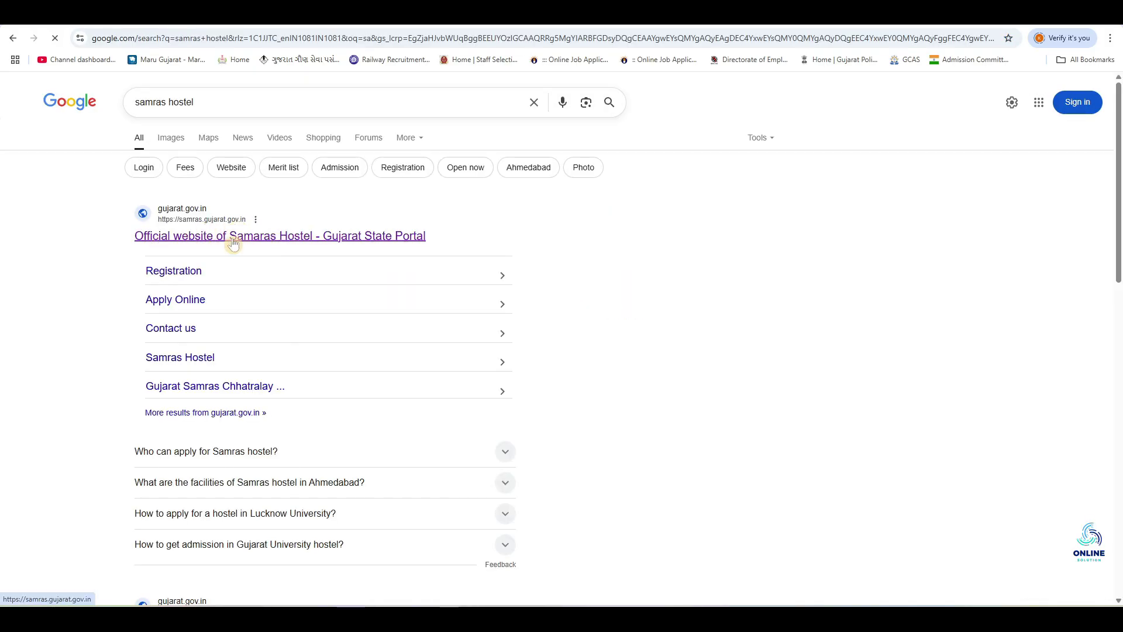
{"action": "left_click", "coordinate": [232, 240]}
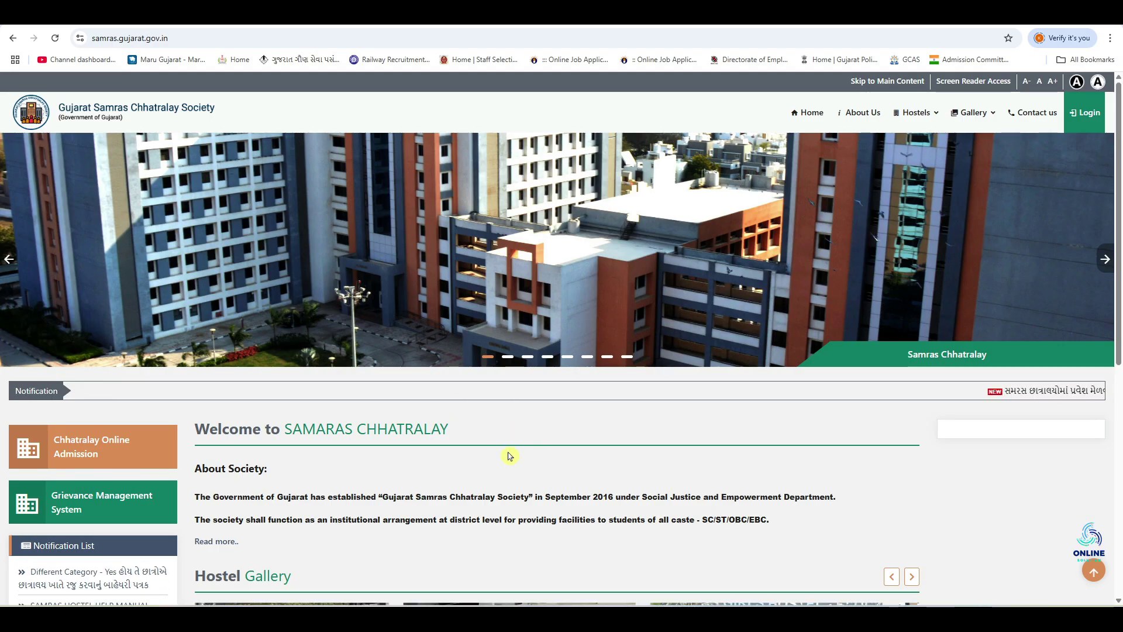
Step: Open the full notification list and the attachment of the 23 May 2025 admission notice
{"action": "scroll", "coordinate": [291, 414], "scroll_direction": "down", "scroll_amount": 4}
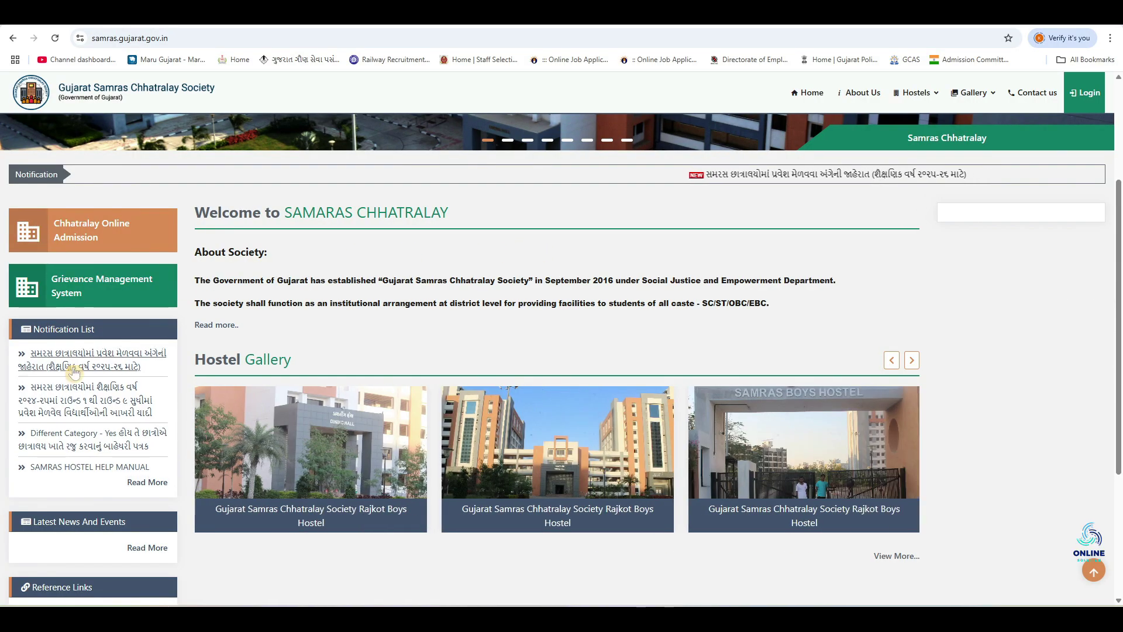
{"action": "left_click", "coordinate": [131, 491]}
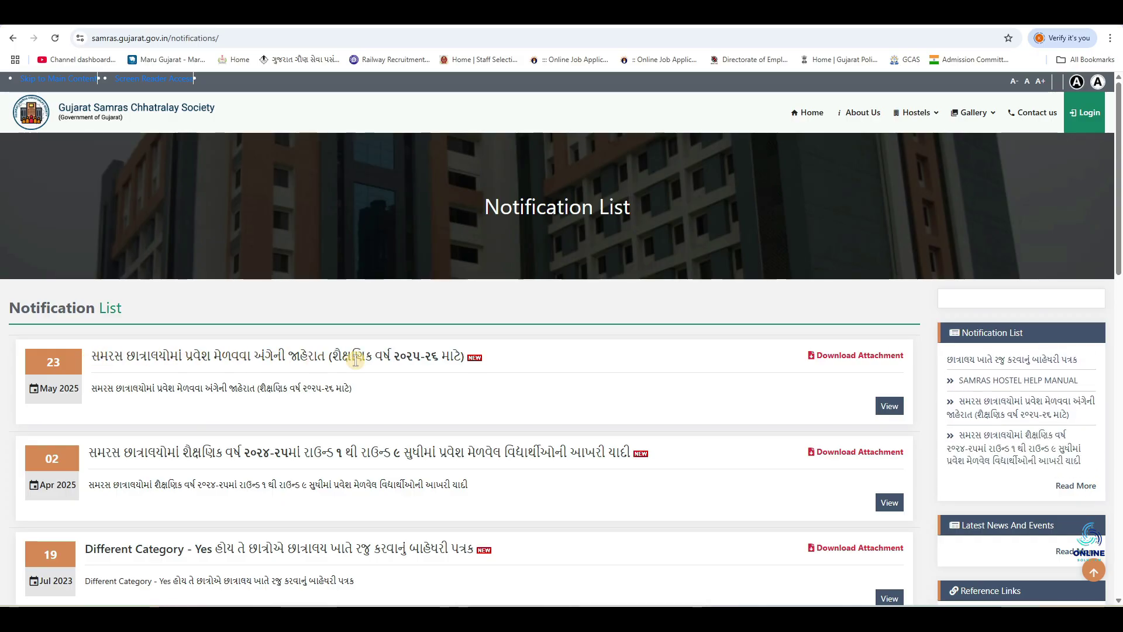
{"action": "left_click", "coordinate": [830, 358]}
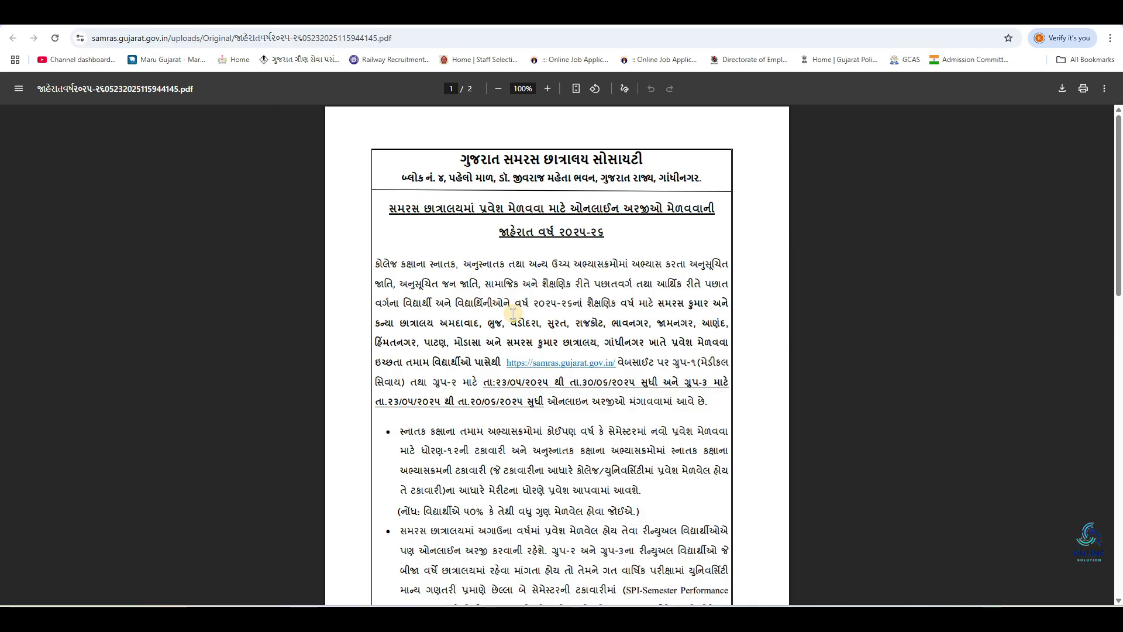
Step: Examine the online application dates for each group in the 2025-26 admission notice
{"action": "scroll", "coordinate": [513, 314], "scroll_direction": "up", "scroll_amount": 2, "text": "ctrl"}
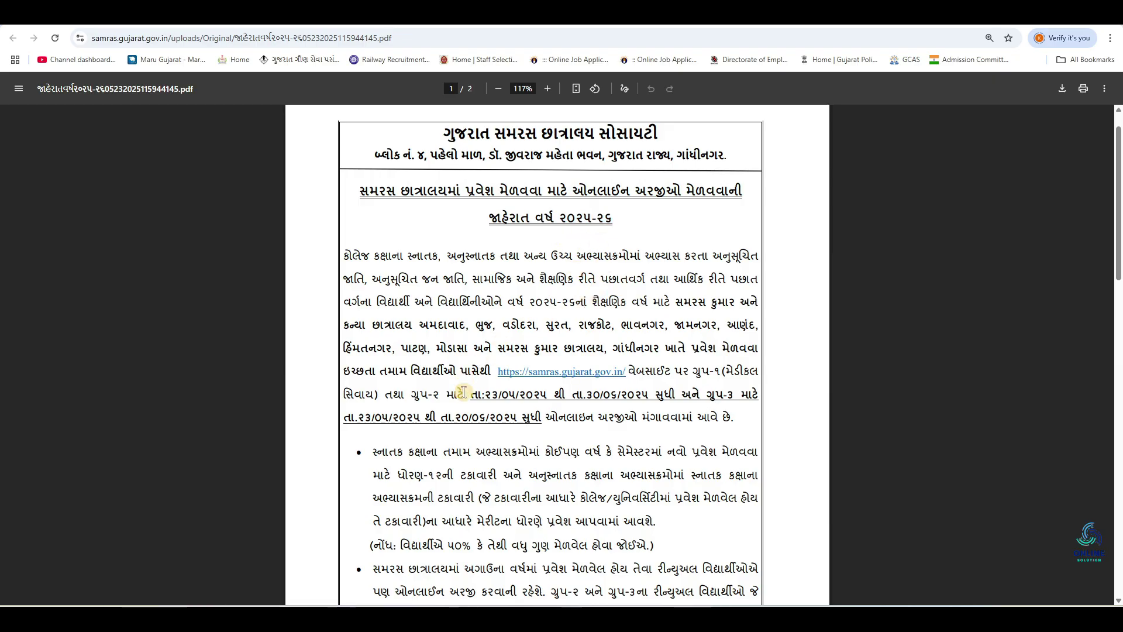
{"action": "left_click_drag", "start_coordinate": [505, 393], "coordinate": [616, 388]}
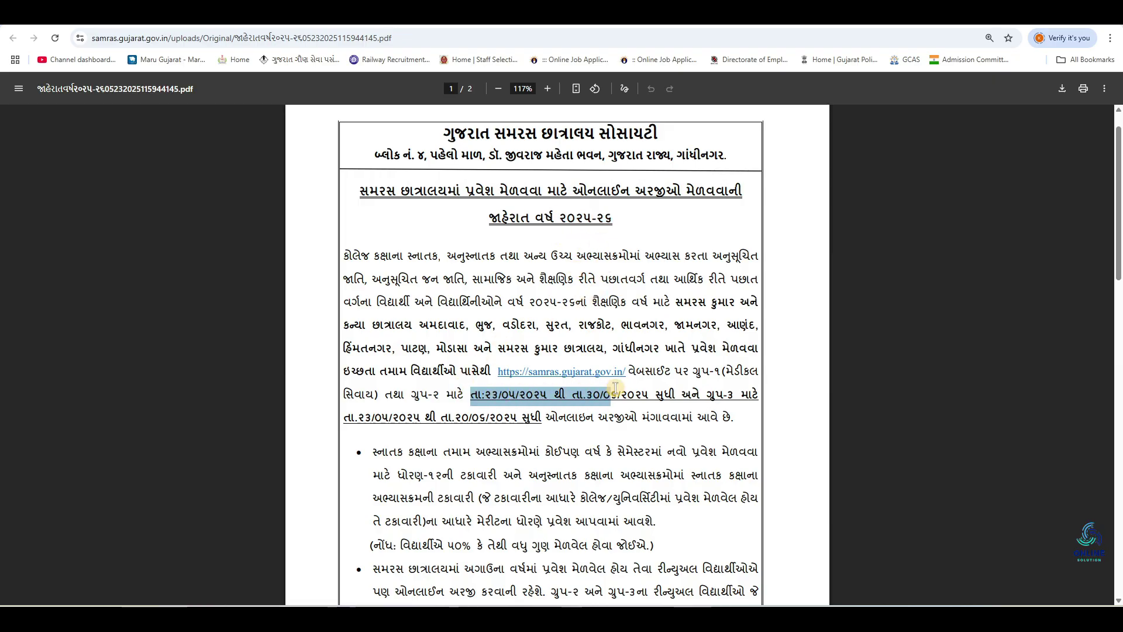
{"action": "left_click", "coordinate": [591, 396]}
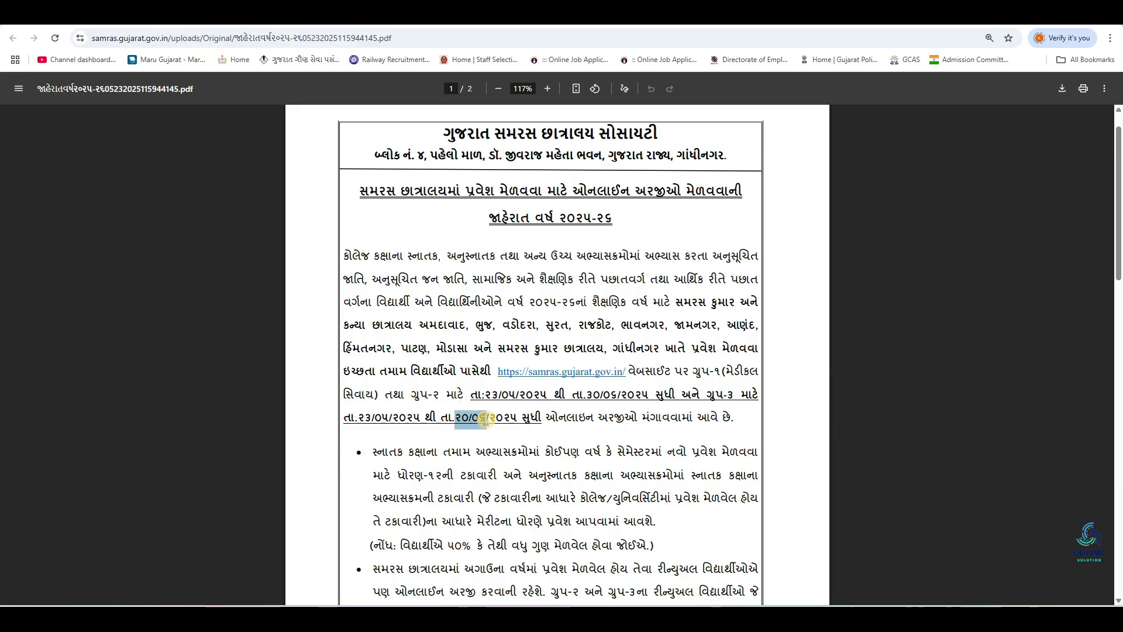
{"action": "left_click", "coordinate": [559, 458]}
{"action": "scroll", "coordinate": [559, 458], "scroll_direction": "up", "scroll_amount": 1}
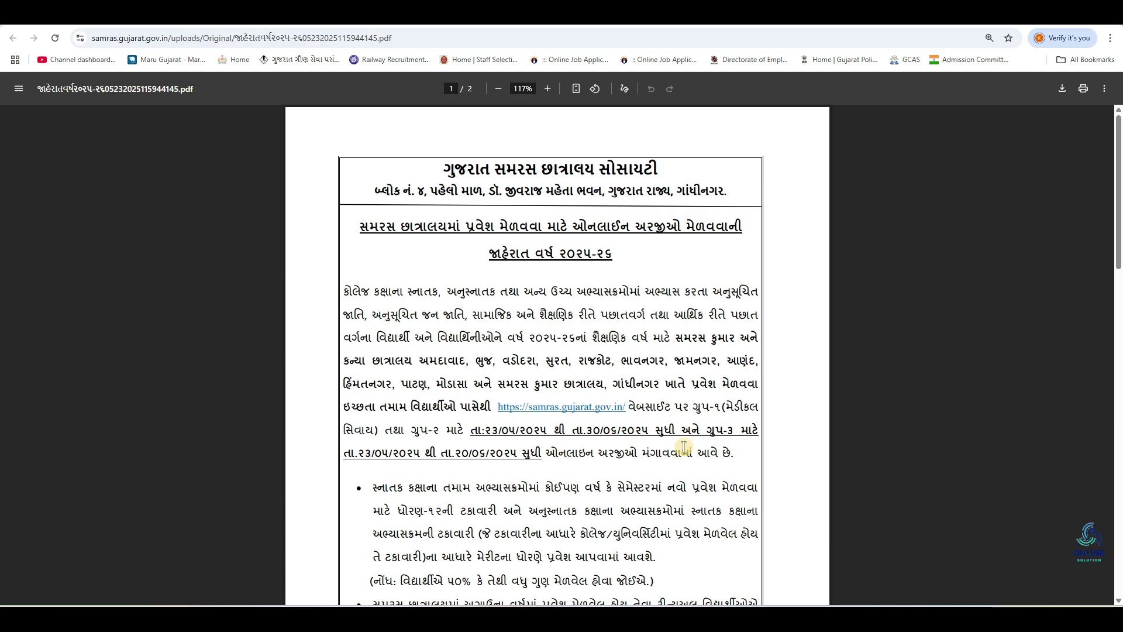
Step: Return to the society's home page, go to Chhatralay Online Admission and open the student registration form
{"action": "key", "text": "alt+Left"}
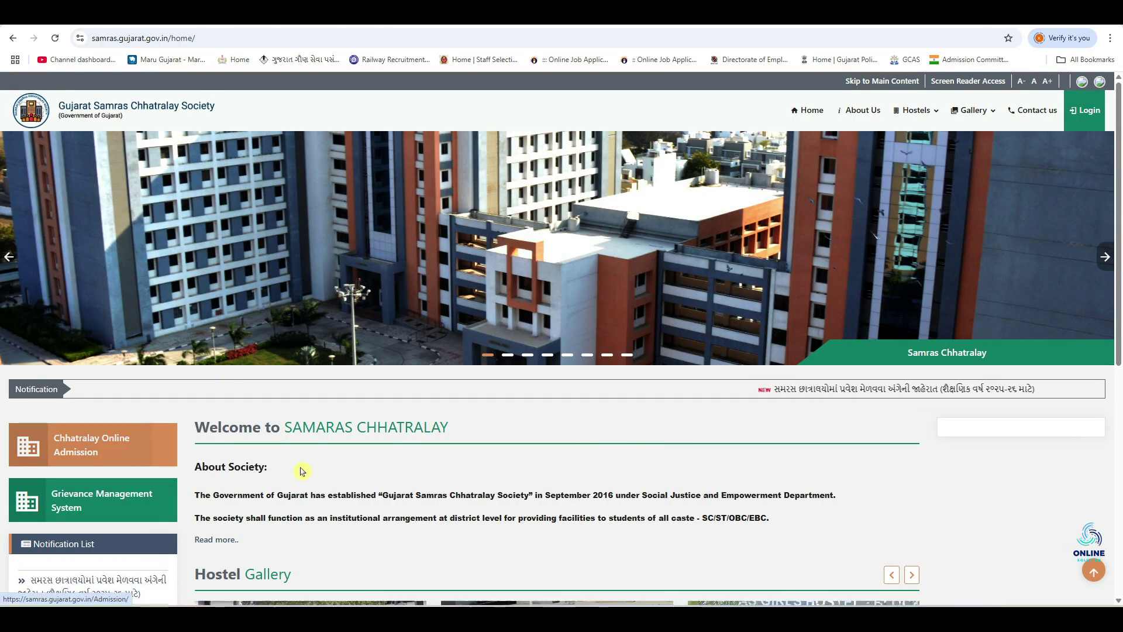
{"action": "left_click", "coordinate": [77, 445]}
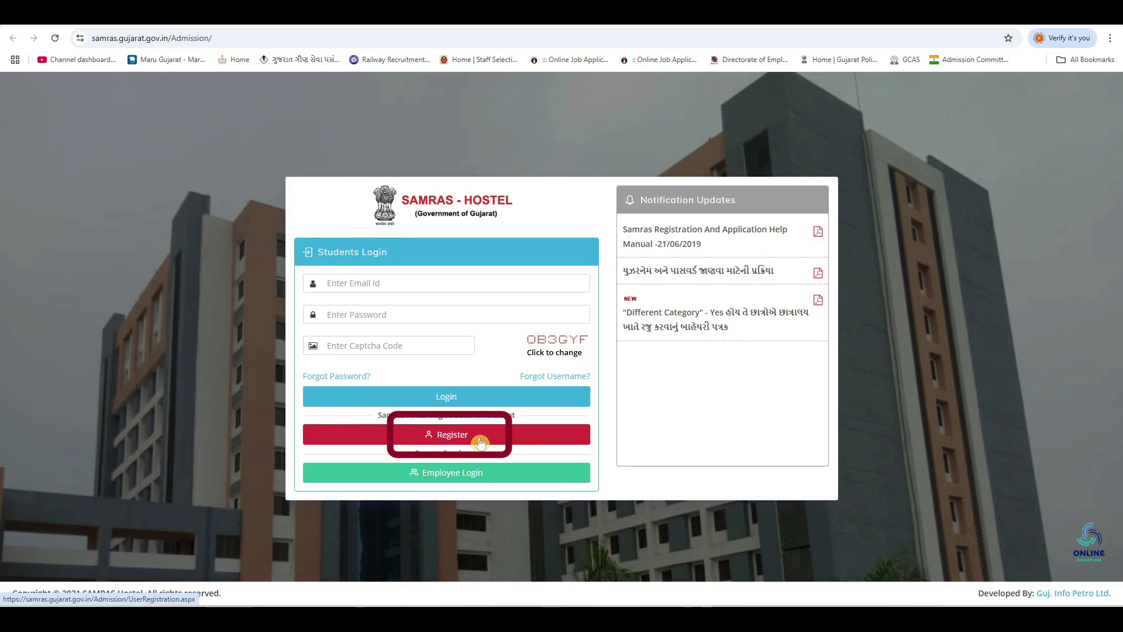
{"action": "left_click", "coordinate": [479, 443]}
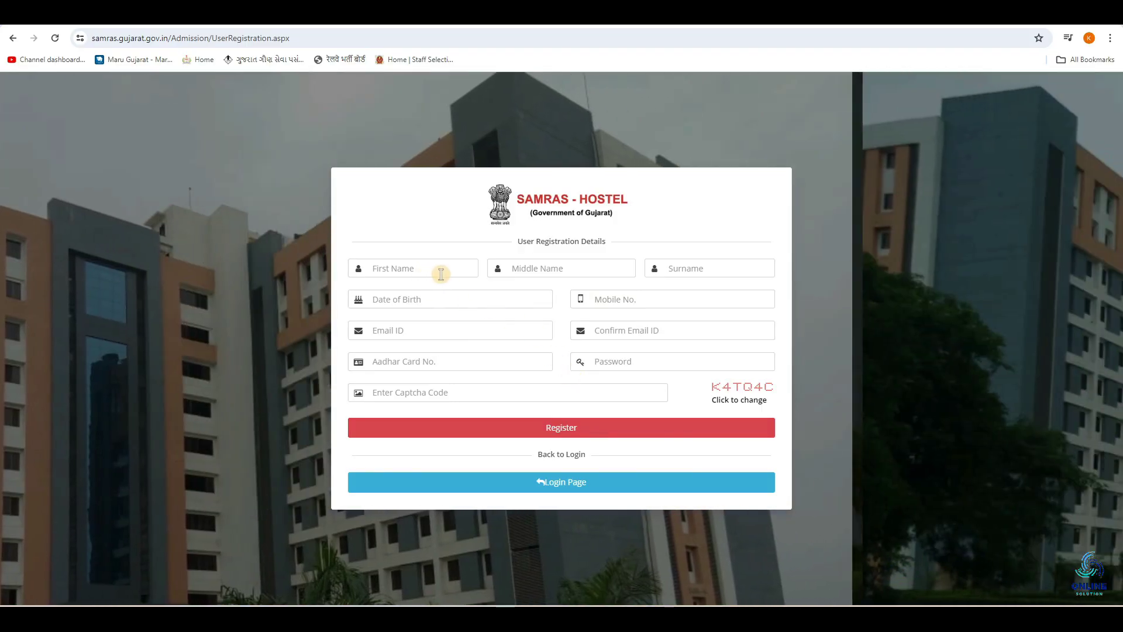
Step: Go through the first name, middle name and surname fields of the user registration form
{"action": "left_click", "coordinate": [444, 267]}
{"action": "left_click", "coordinate": [563, 270]}
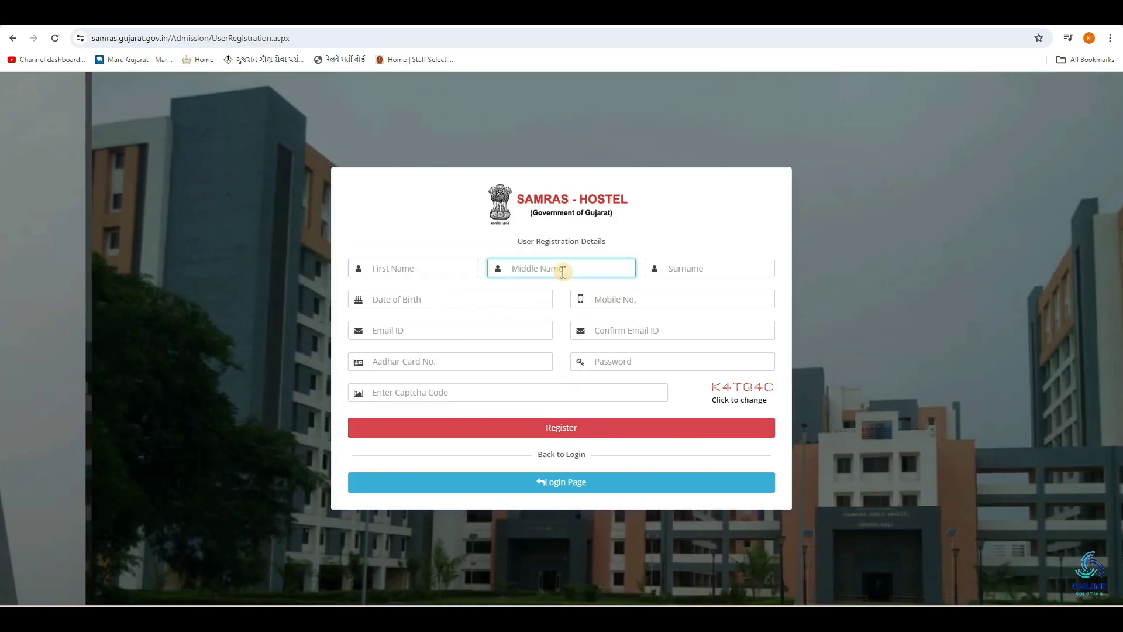
{"action": "left_click", "coordinate": [710, 268]}
{"action": "left_click", "coordinate": [447, 268]}
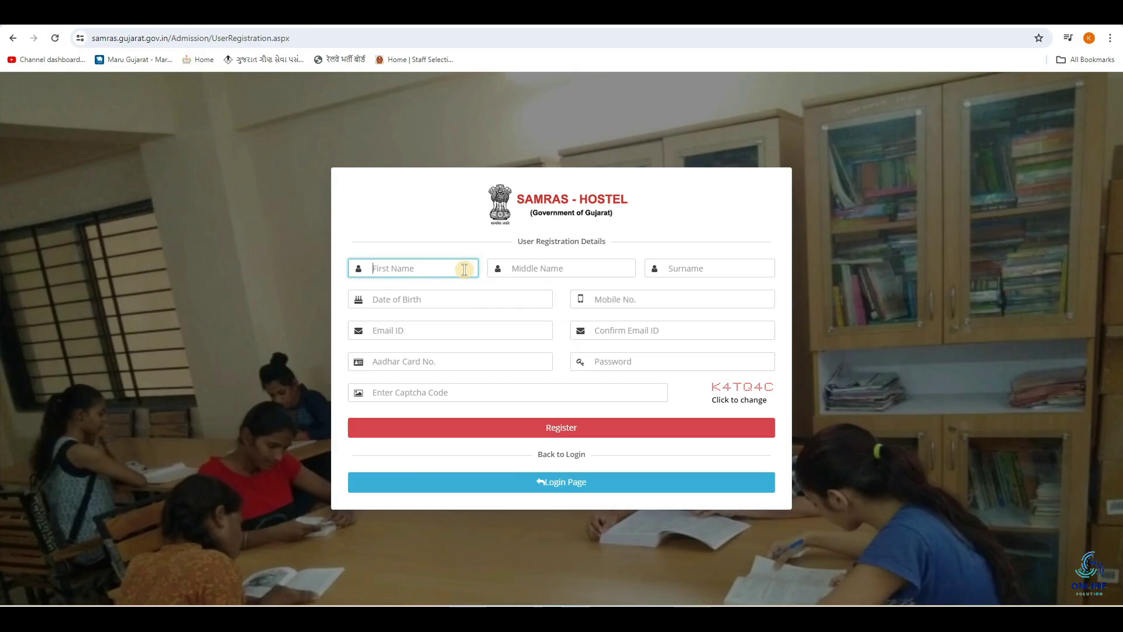
{"action": "left_click", "coordinate": [531, 267]}
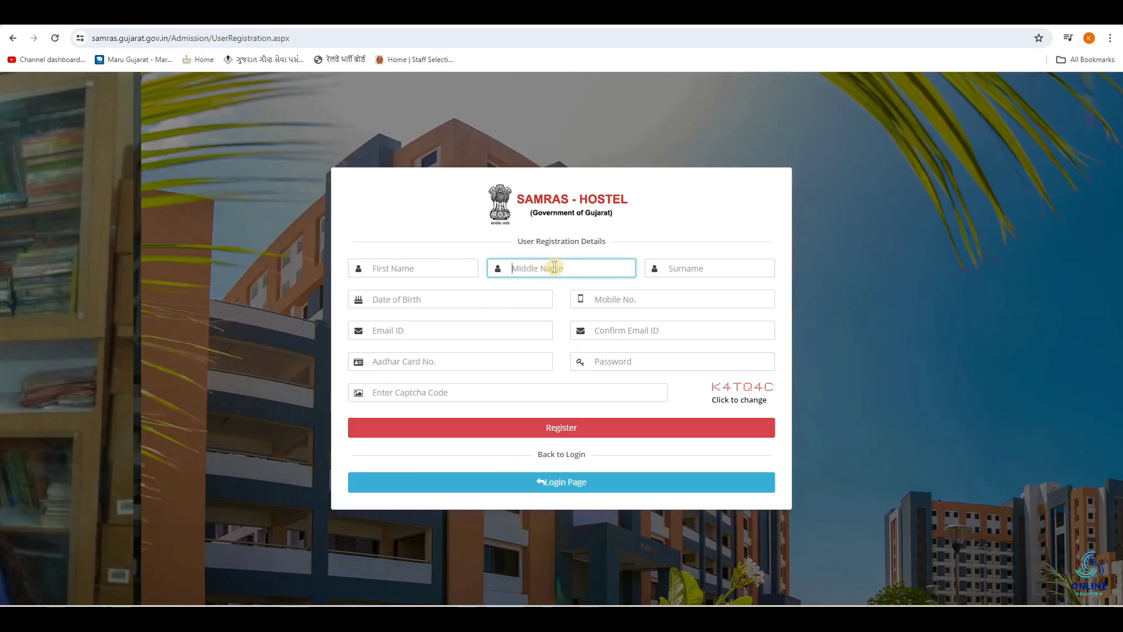
{"action": "left_click", "coordinate": [685, 272]}
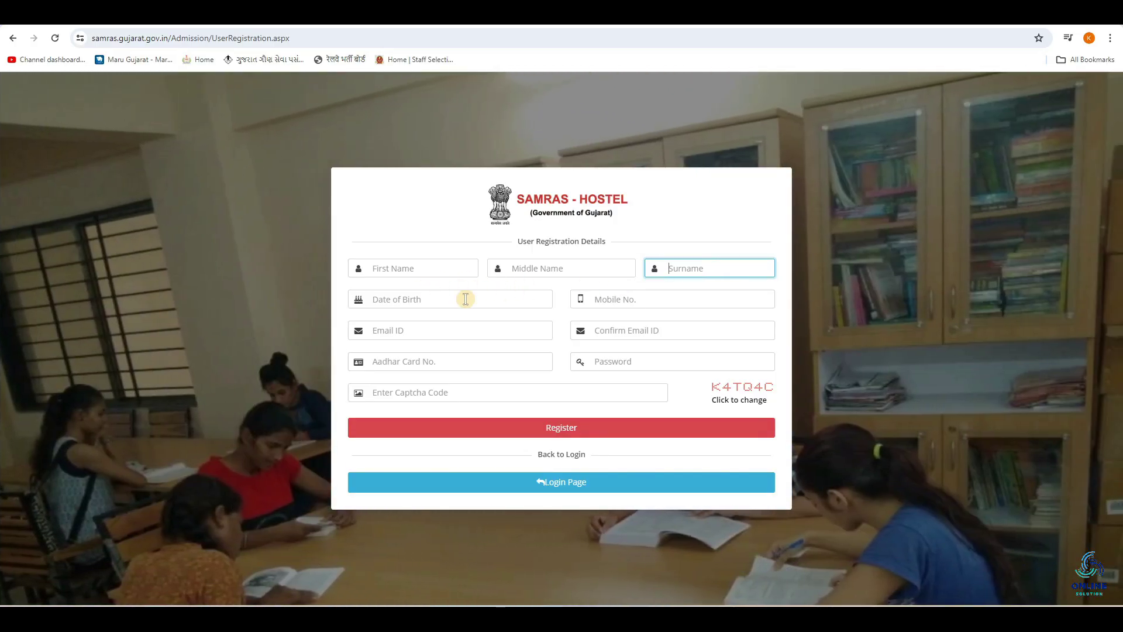
Step: Enter the student's date of birth and go through the mobile number, email and Aadhaar card fields
{"action": "left_click", "coordinate": [465, 299]}
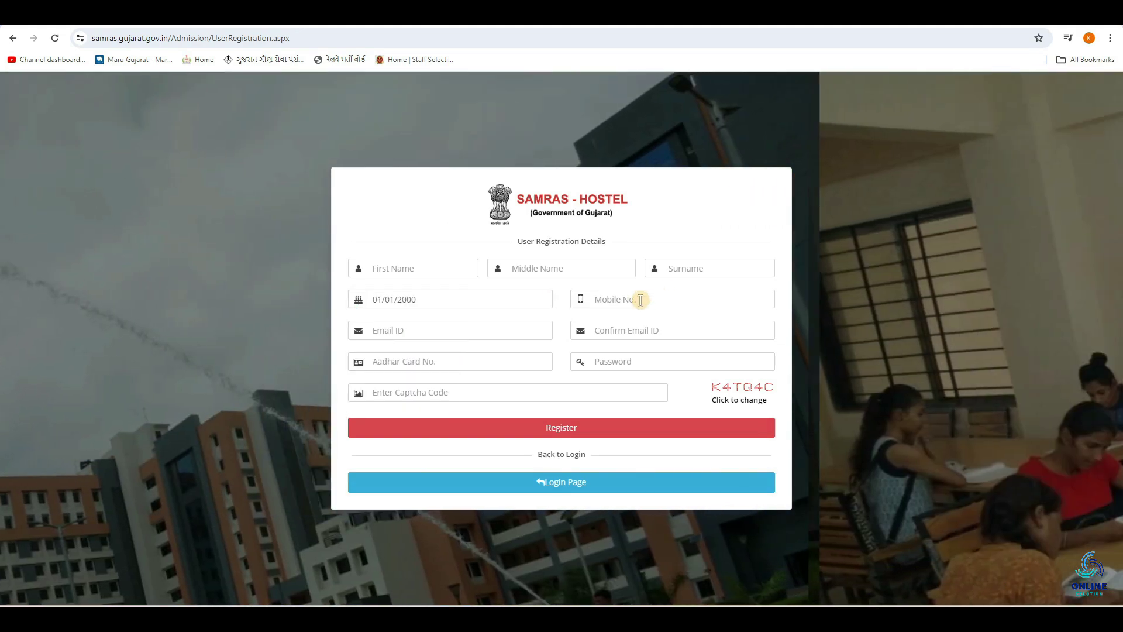
{"action": "left_click", "coordinate": [648, 297]}
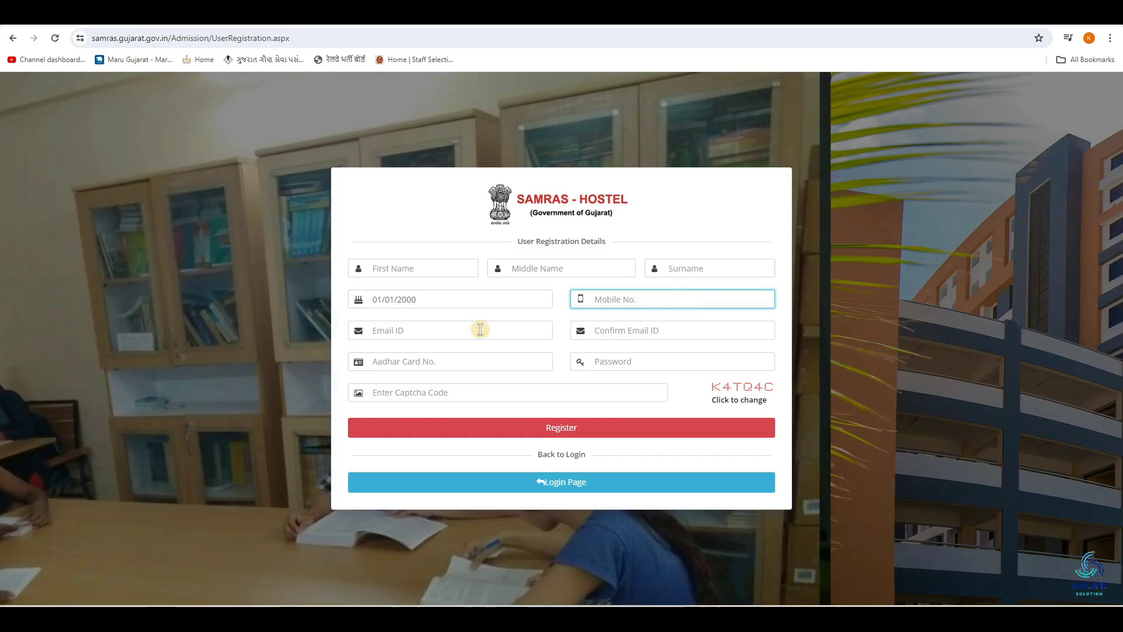
{"action": "left_click", "coordinate": [479, 329]}
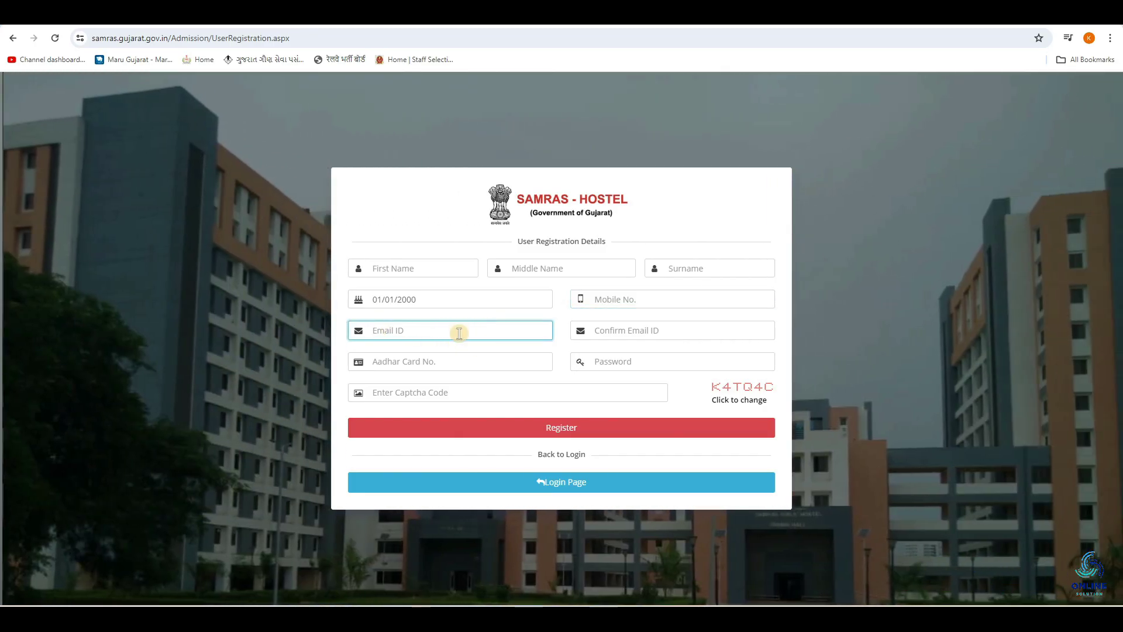
{"action": "left_click", "coordinate": [583, 337]}
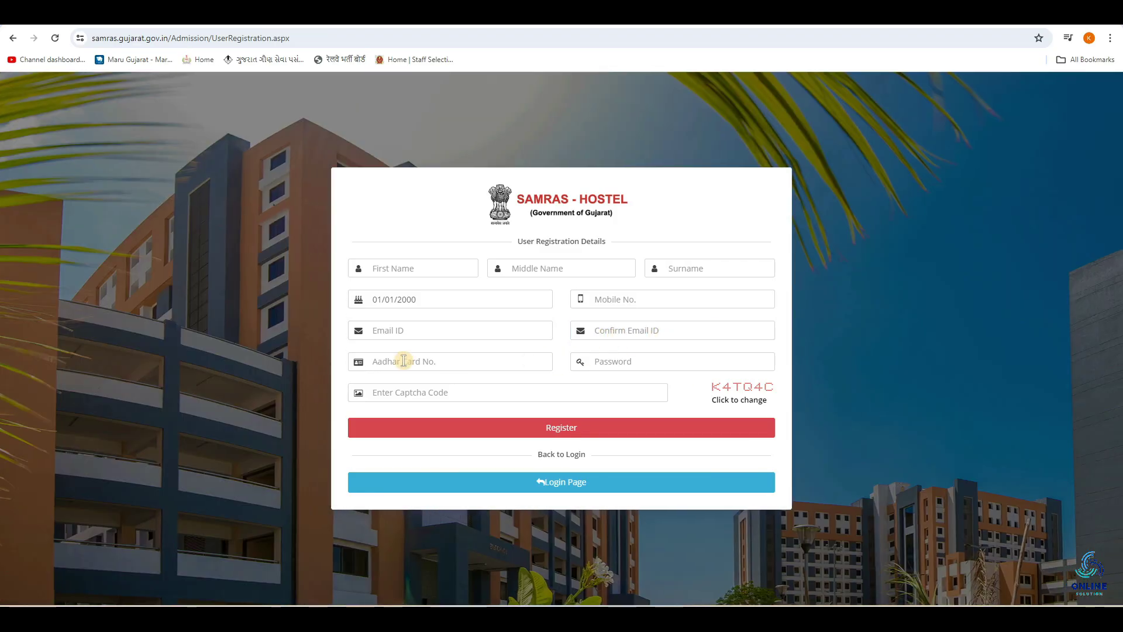
{"action": "left_click", "coordinate": [490, 362]}
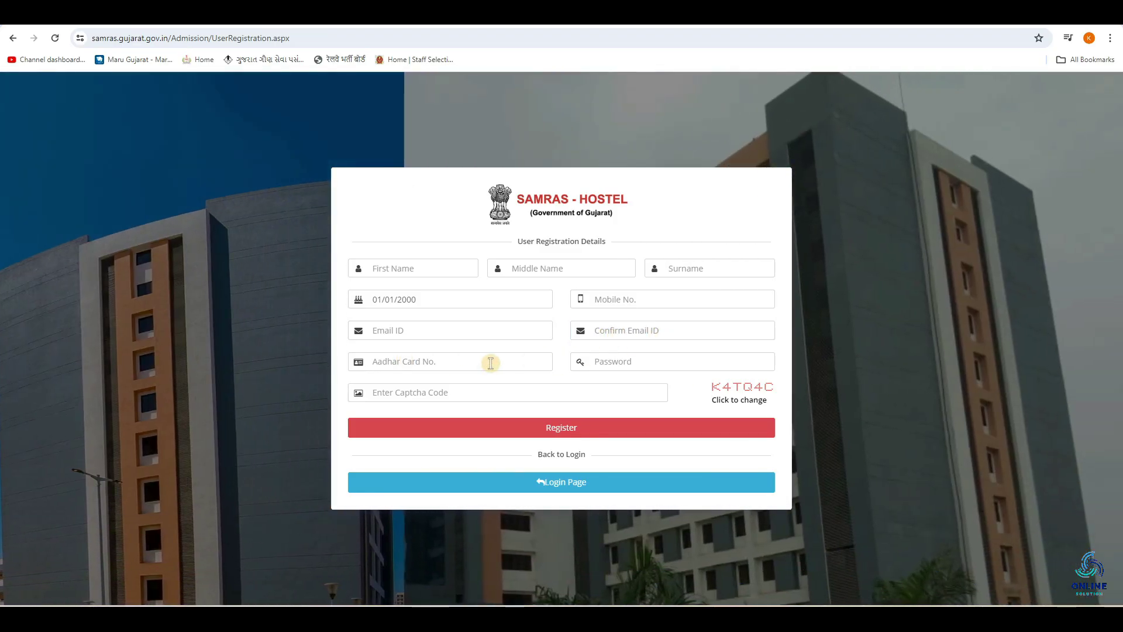
{"action": "left_click", "coordinate": [472, 355]}
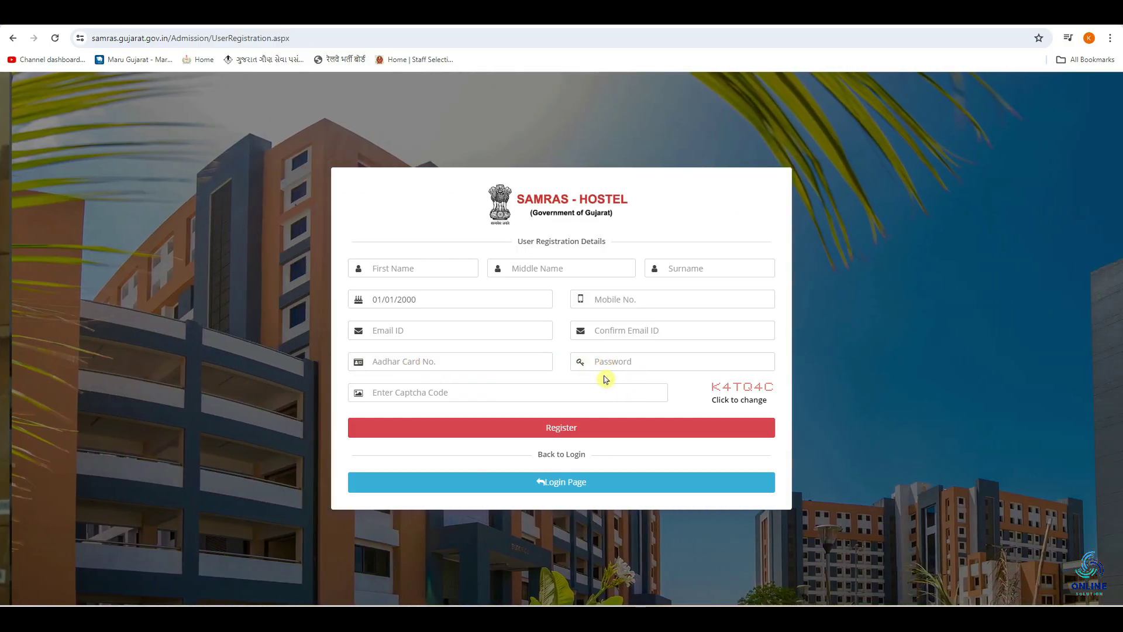
Step: Submit the student registration form and acknowledge the confirmation
{"action": "left_click", "coordinate": [605, 379]}
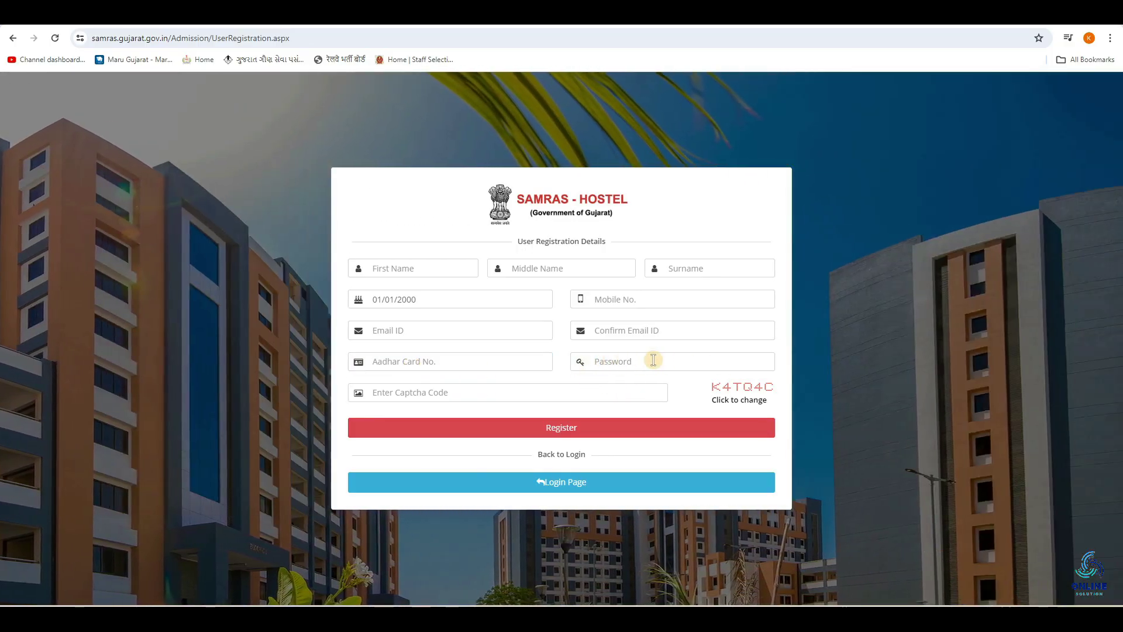
{"action": "left_click", "coordinate": [390, 392]}
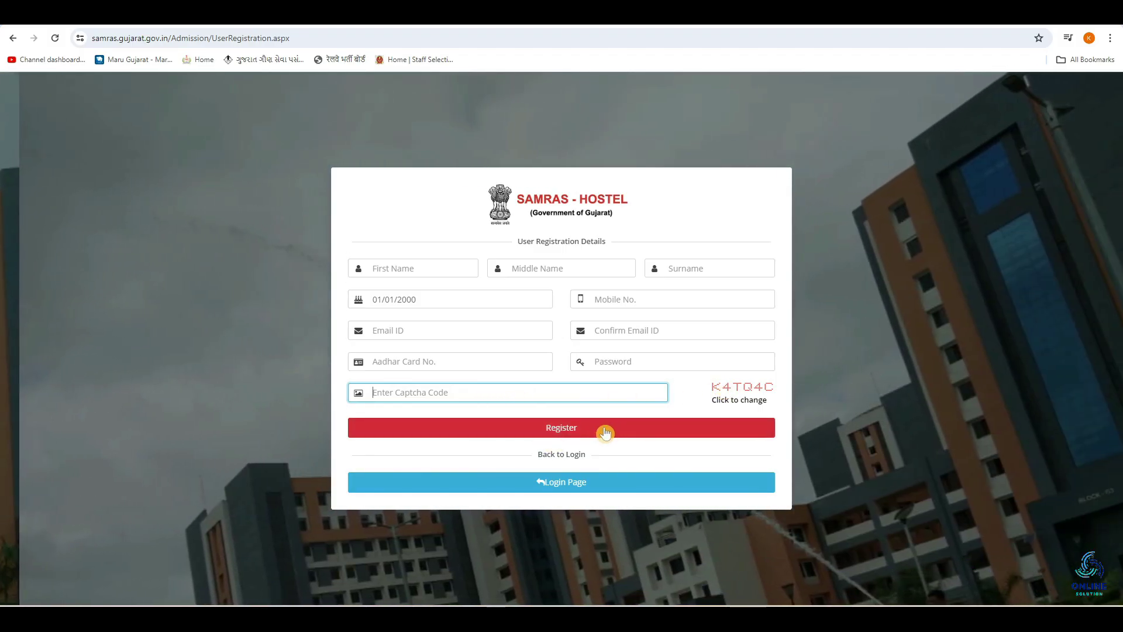
{"action": "left_click", "coordinate": [605, 432]}
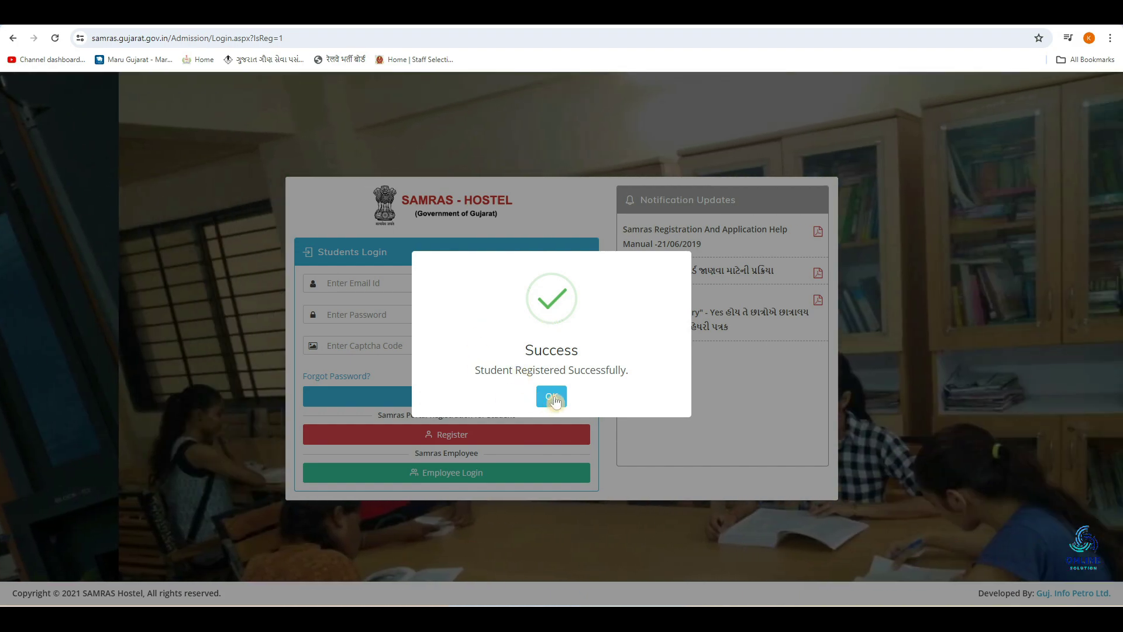
{"action": "left_click", "coordinate": [552, 396]}
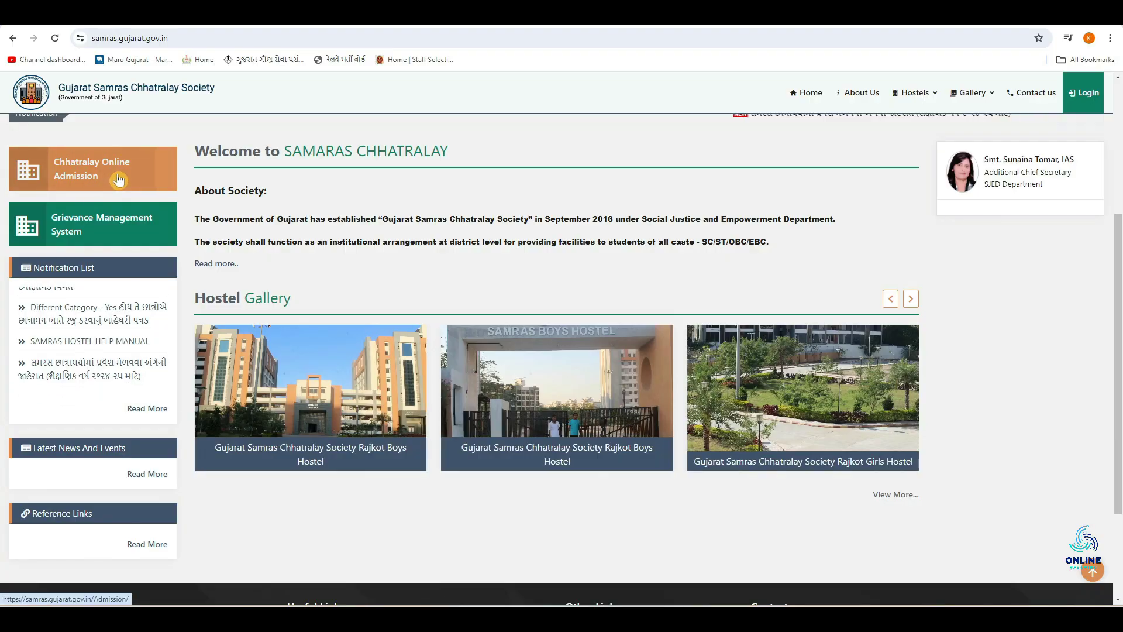
Step: Open Chhatralay Online Admission and log in to the student account with the email, password and captcha code
{"action": "left_click", "coordinate": [119, 180]}
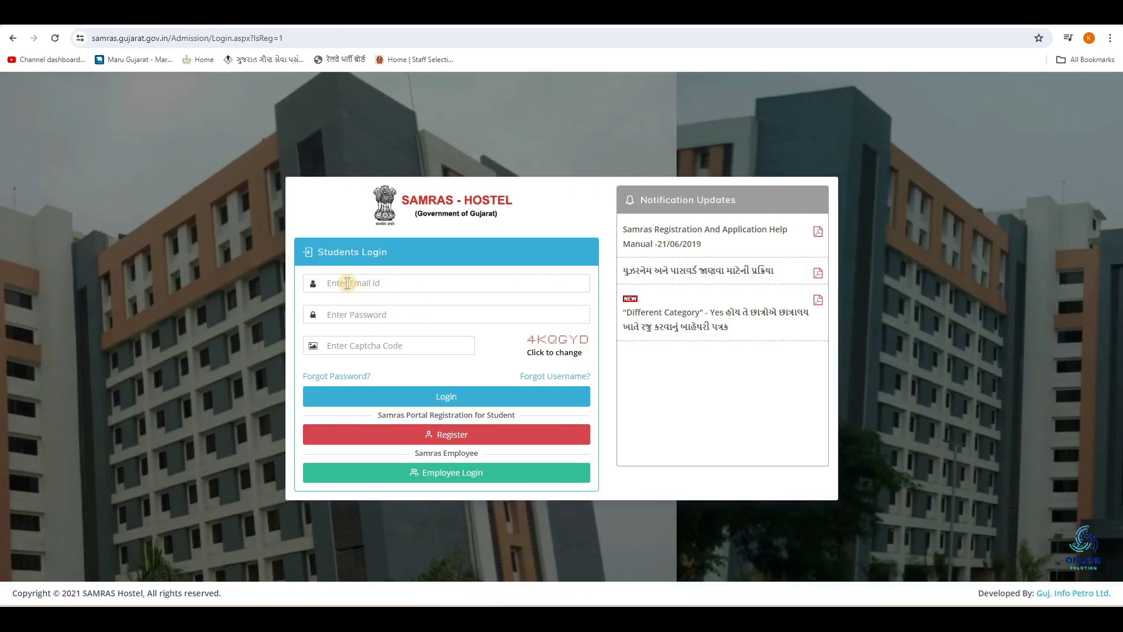
{"action": "left_click", "coordinate": [344, 283]}
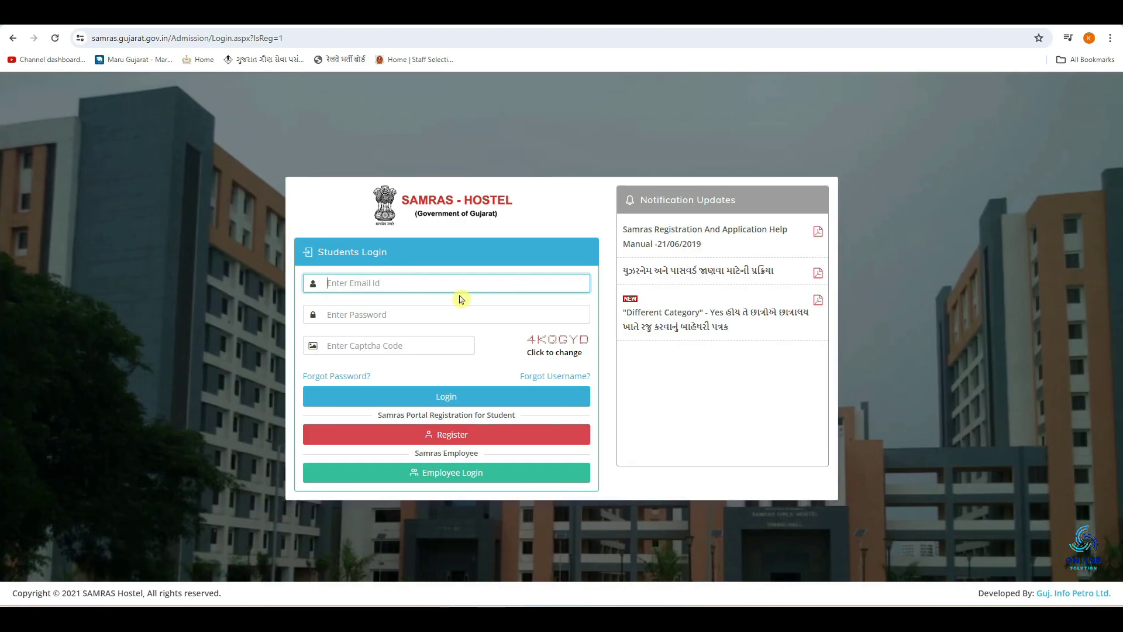
{"action": "left_click", "coordinate": [378, 315]}
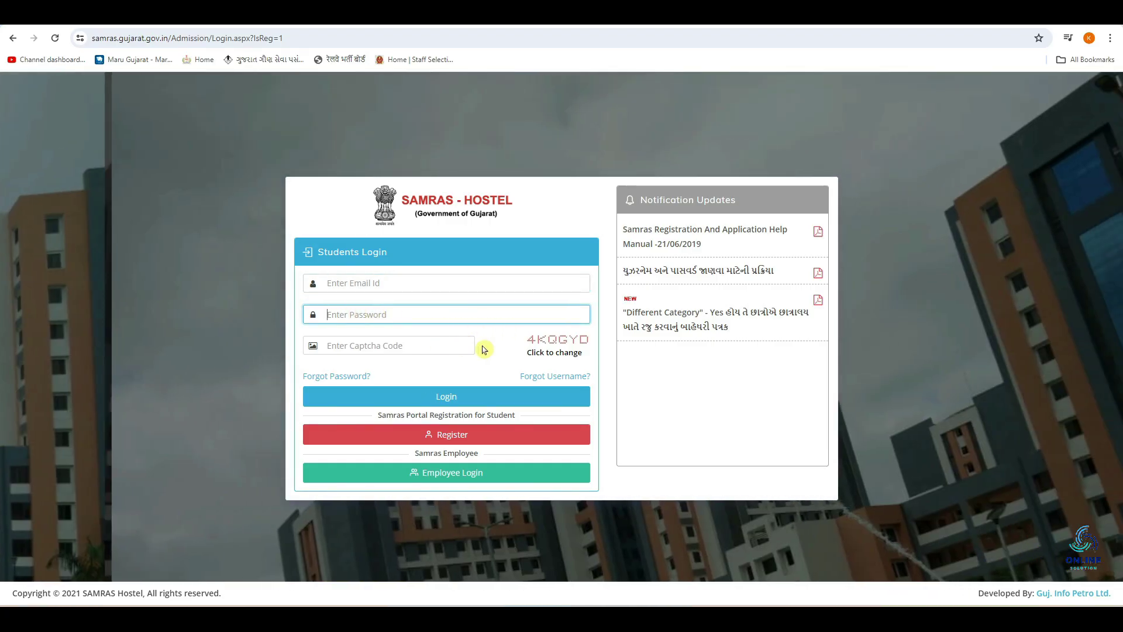
{"action": "left_click", "coordinate": [348, 345]}
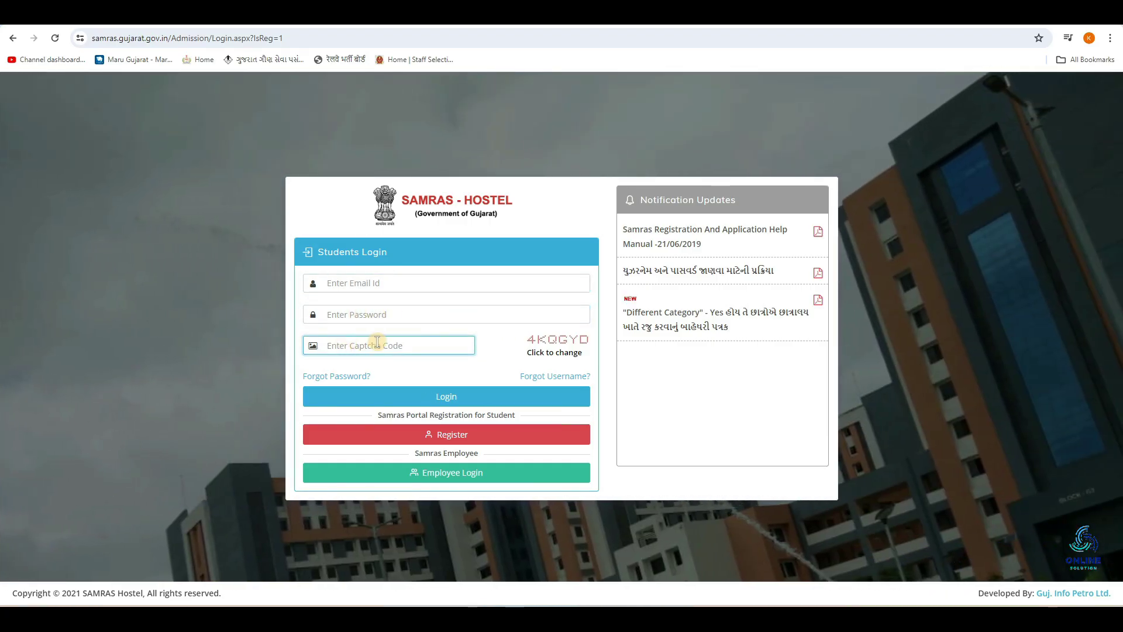
{"action": "left_click", "coordinate": [432, 398]}
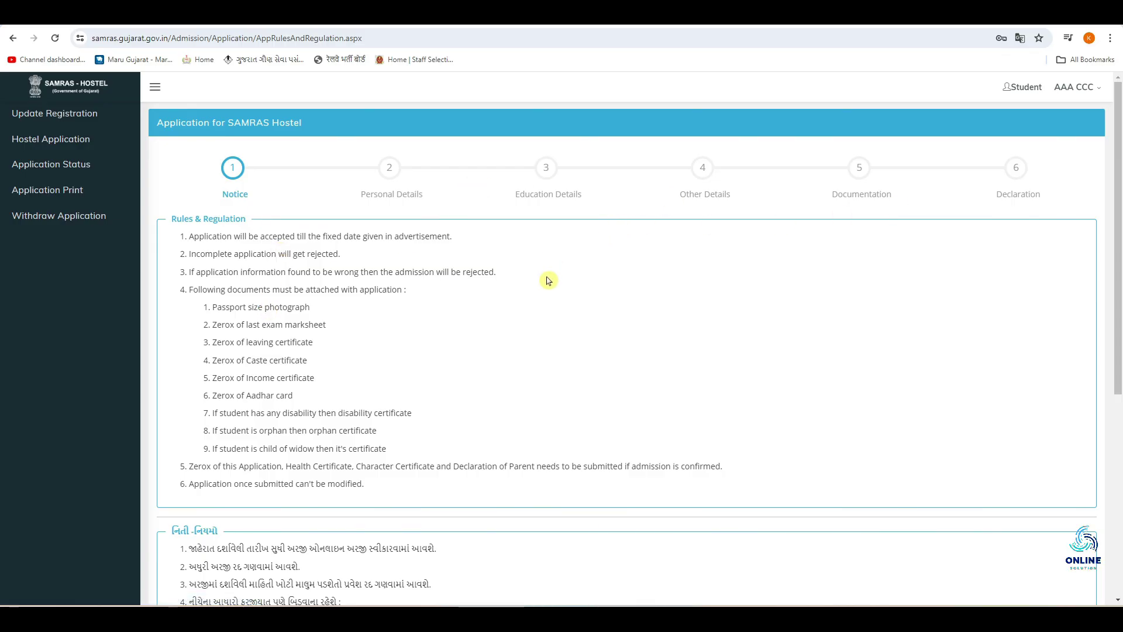
Step: Review the required documents in the hostel application notice, agree to the rules and regulations, and continue to Personal Details
{"action": "scroll", "coordinate": [433, 327], "scroll_direction": "down", "scroll_amount": 5}
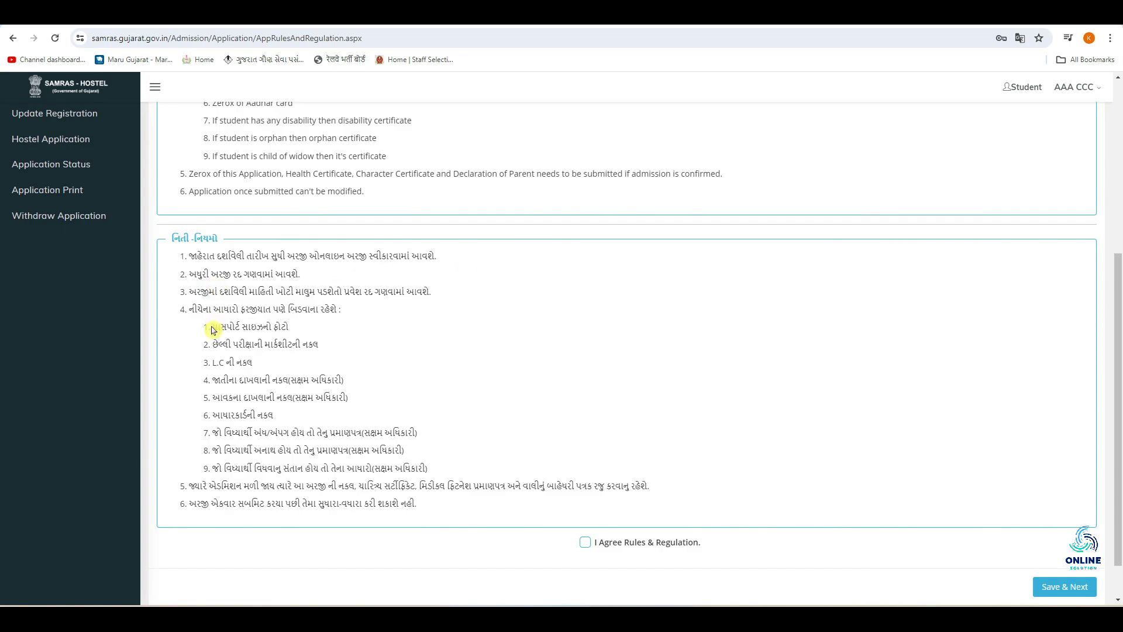
{"action": "left_click_drag", "start_coordinate": [213, 328], "coordinate": [438, 466]}
{"action": "left_click", "coordinate": [432, 421]}
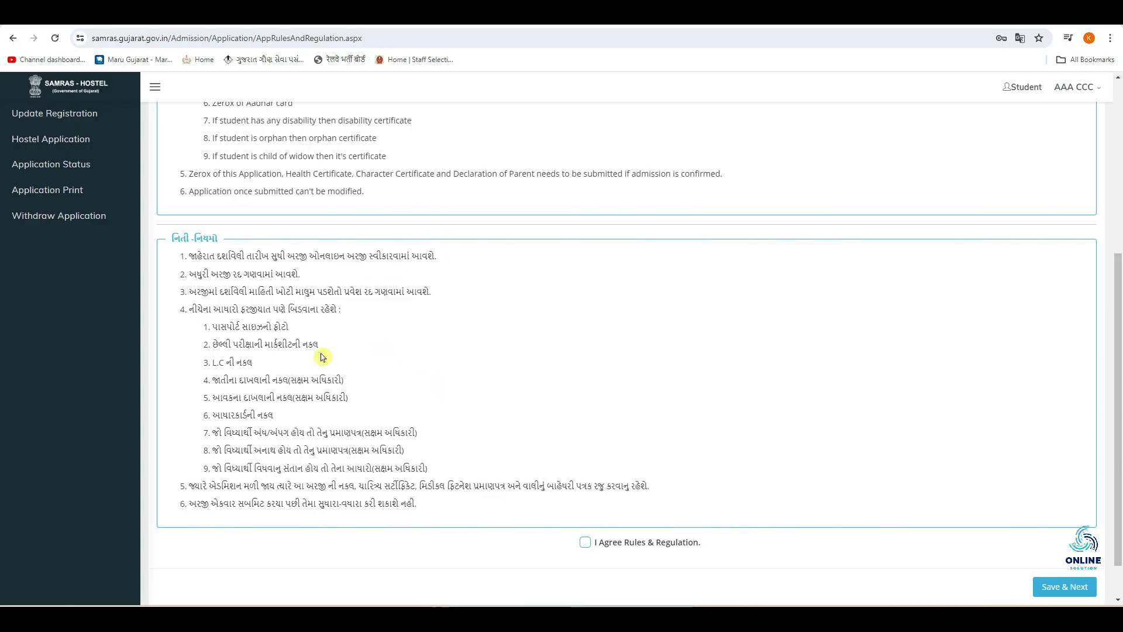
{"action": "left_click", "coordinate": [585, 543]}
{"action": "left_click", "coordinate": [1074, 587]}
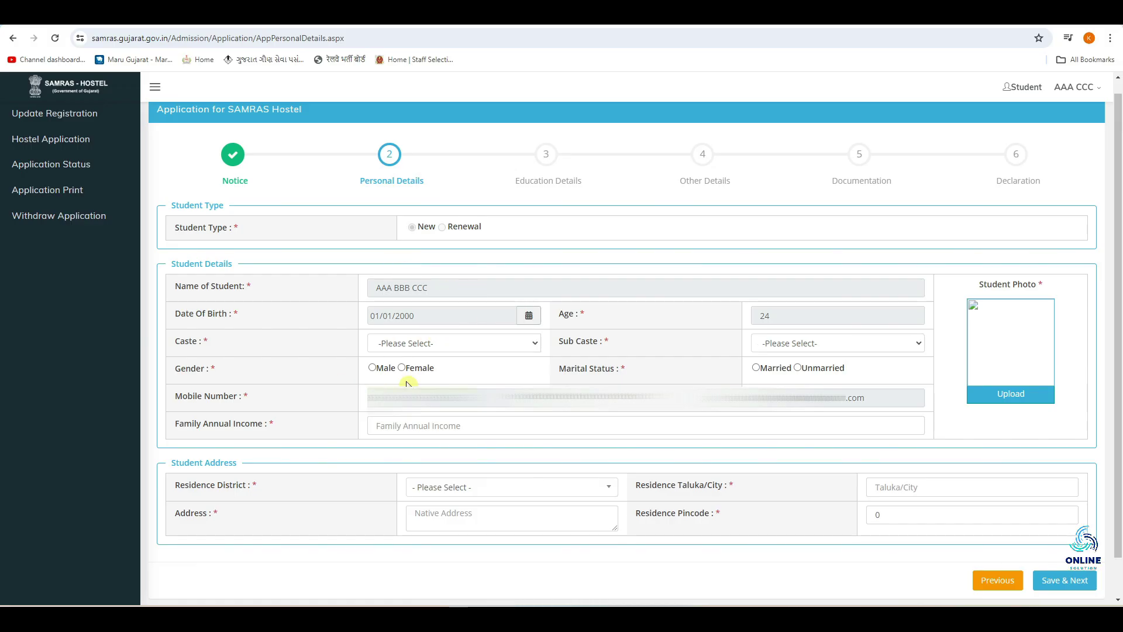
Step: Try Other as the student's caste and check the sub castes offered for it
{"action": "left_click", "coordinate": [412, 343]}
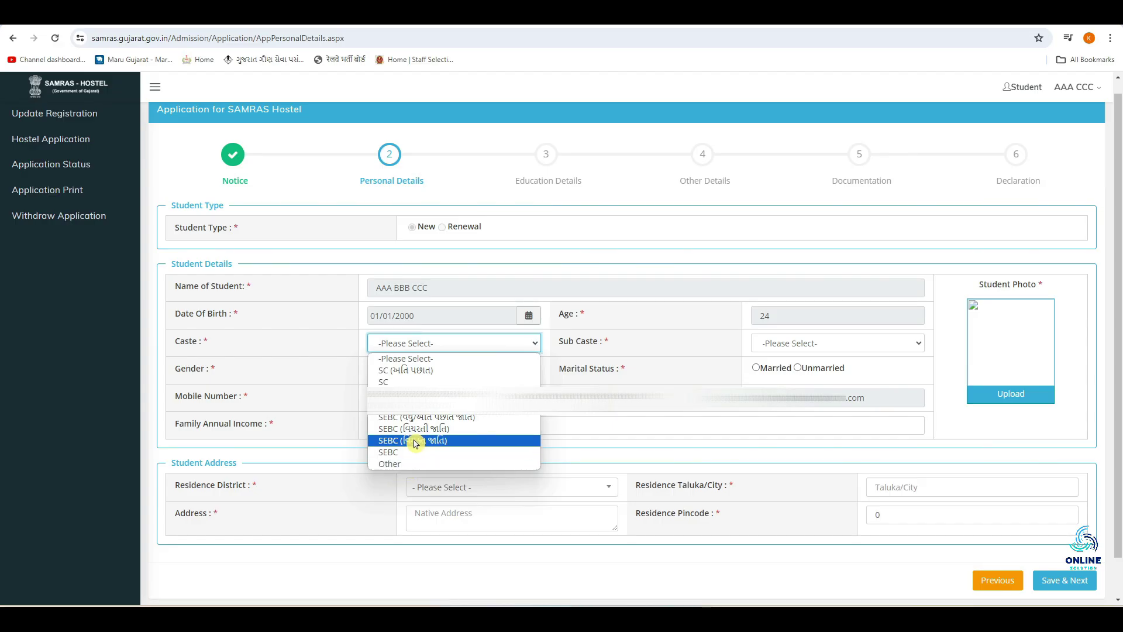
{"action": "left_click", "coordinate": [438, 468]}
{"action": "left_click", "coordinate": [779, 345]}
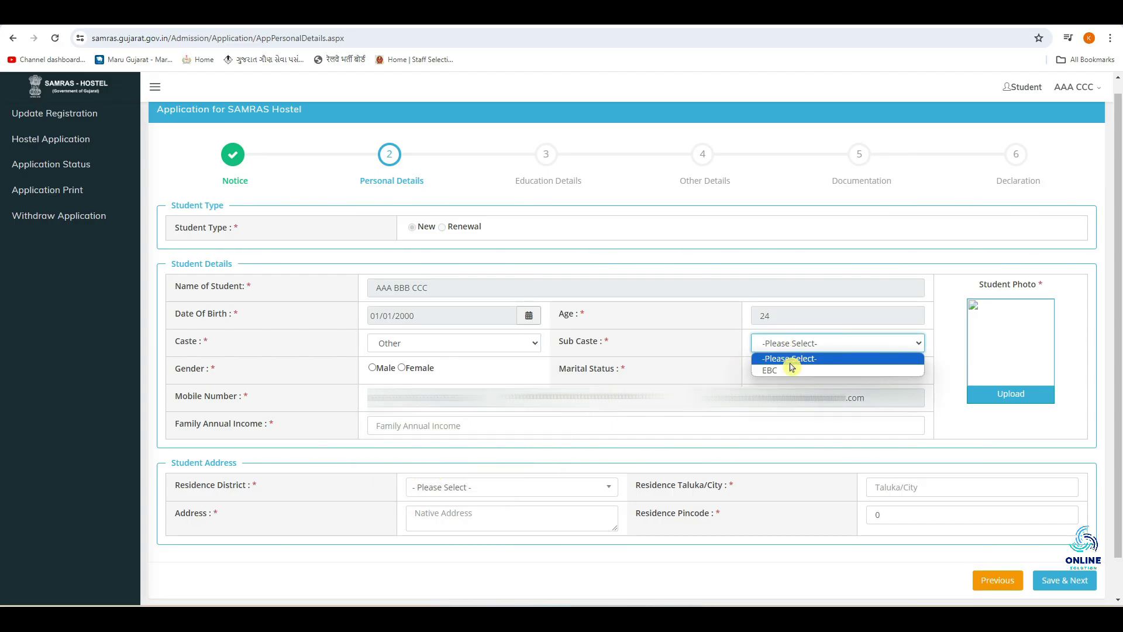
Step: Set the student's caste to SEBC and look through its sub caste options
{"action": "left_click", "coordinate": [527, 345]}
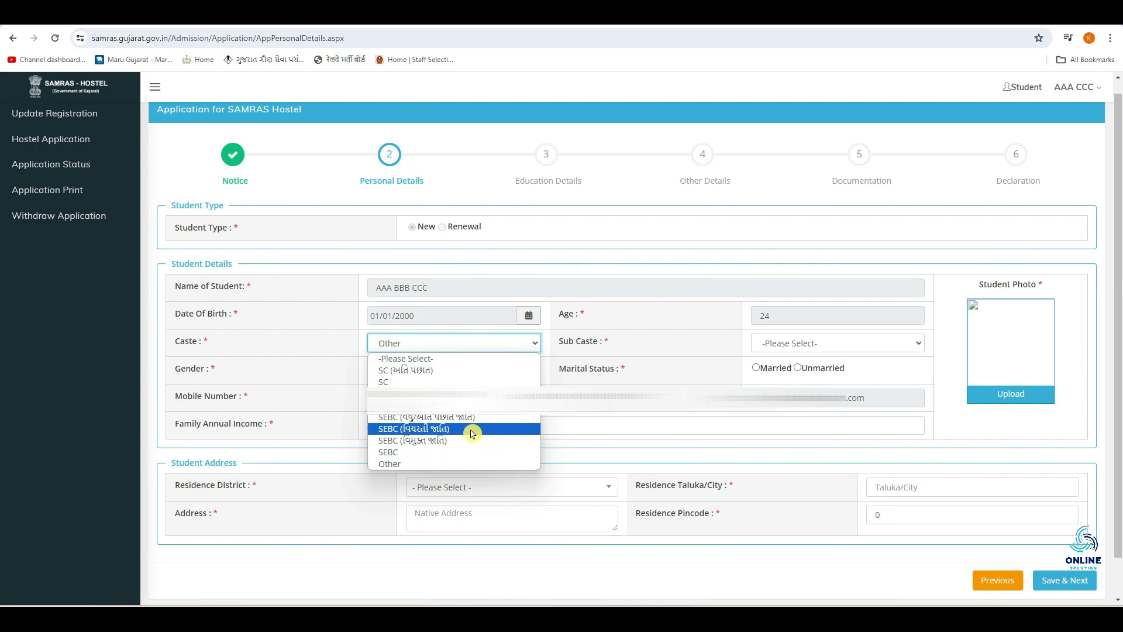
{"action": "left_click", "coordinate": [444, 453]}
{"action": "left_click", "coordinate": [792, 348]}
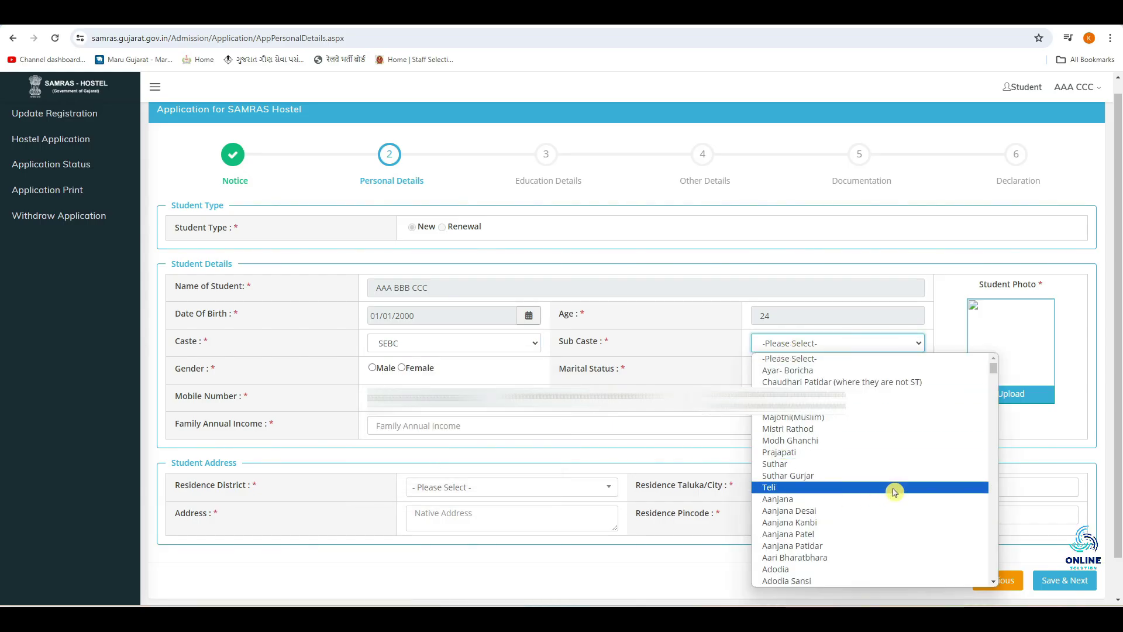
Step: Try SC as the student's caste and check the sub castes offered for it
{"action": "left_click", "coordinate": [429, 344]}
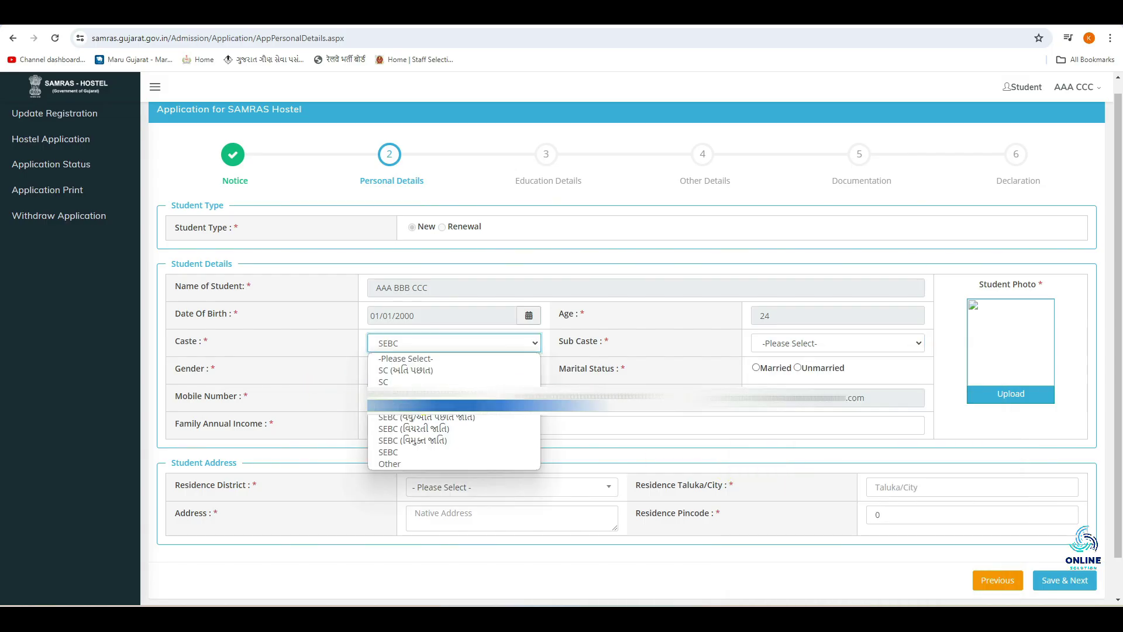
{"action": "left_click", "coordinate": [428, 382]}
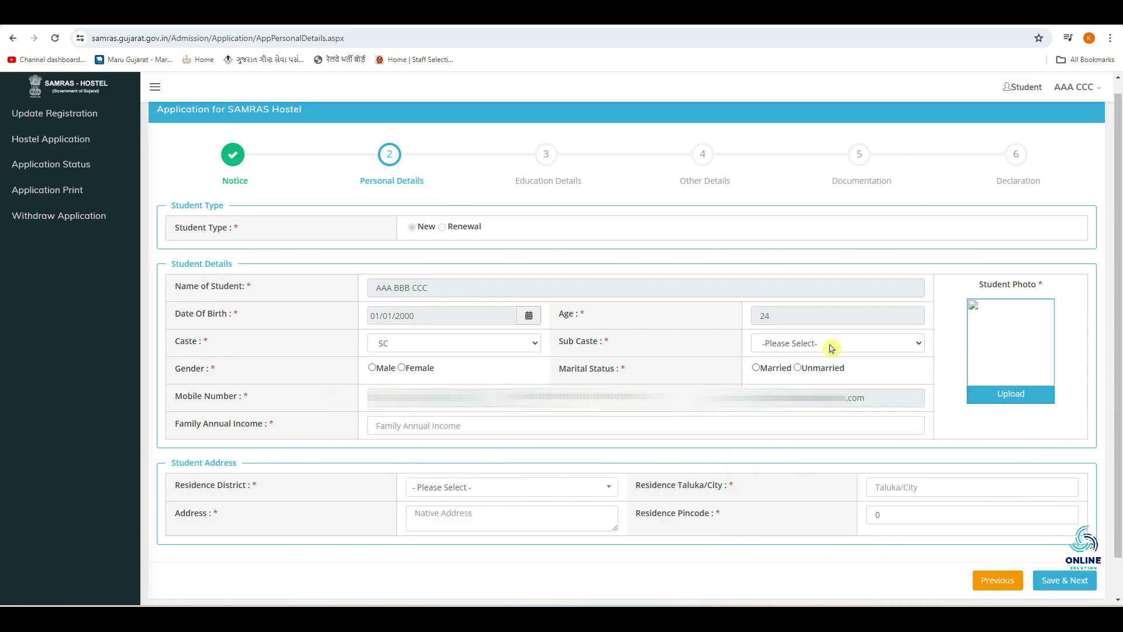
{"action": "left_click", "coordinate": [832, 347]}
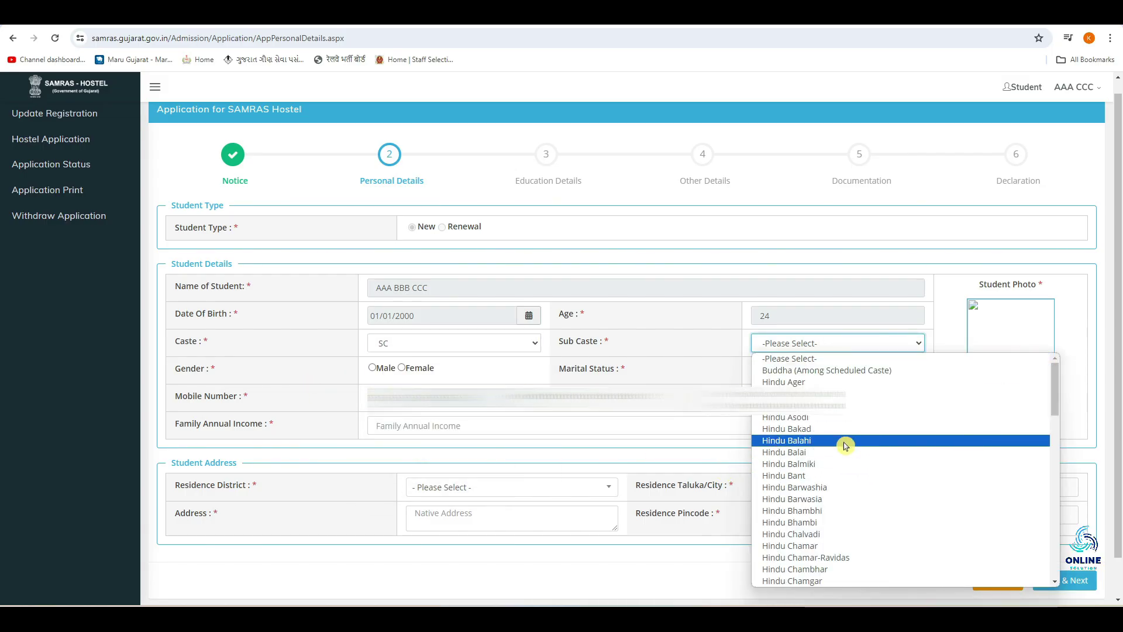
Step: Set the student's gender to Male and marital status to Unmarried, and go to the family annual income field
{"action": "left_click", "coordinate": [363, 371]}
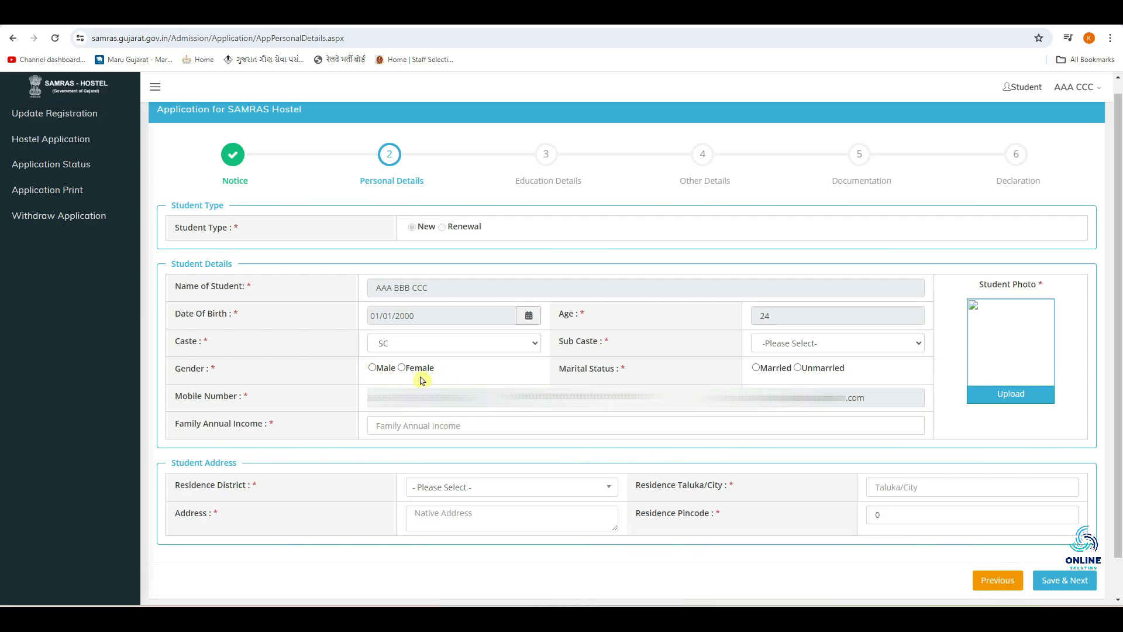
{"action": "left_click", "coordinate": [813, 377]}
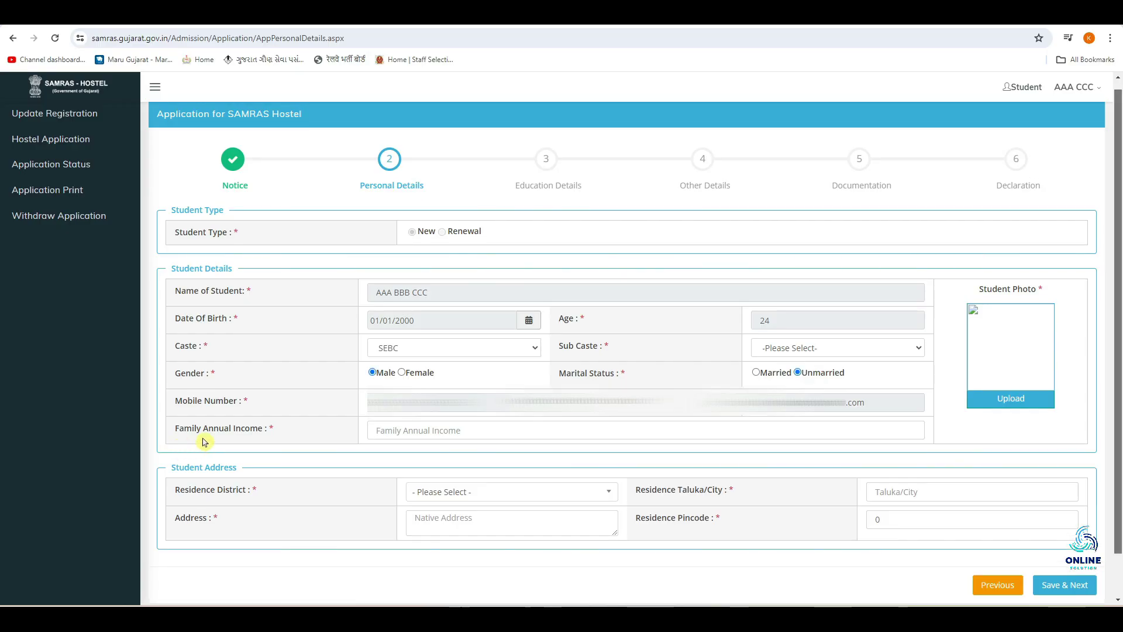
{"action": "left_click", "coordinate": [438, 430]}
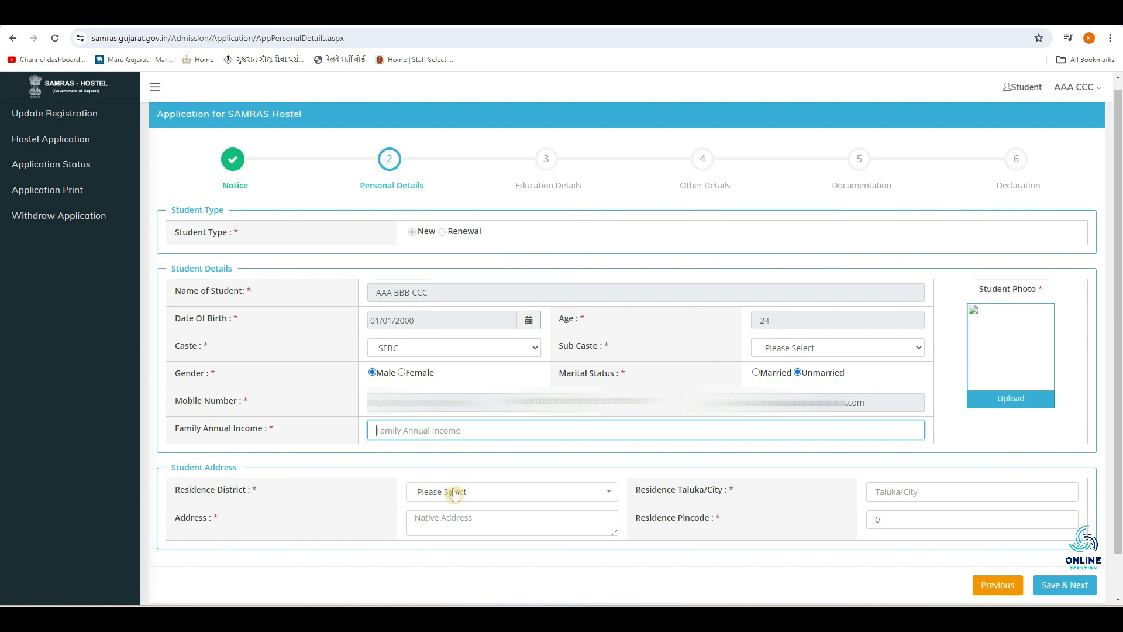
Step: Choose Bhavnagar as the residence district, go through the taluka and address fields, and enter the residence pincode
{"action": "left_click", "coordinate": [506, 495]}
{"action": "scroll", "coordinate": [525, 441], "scroll_direction": "down", "scroll_amount": 2}
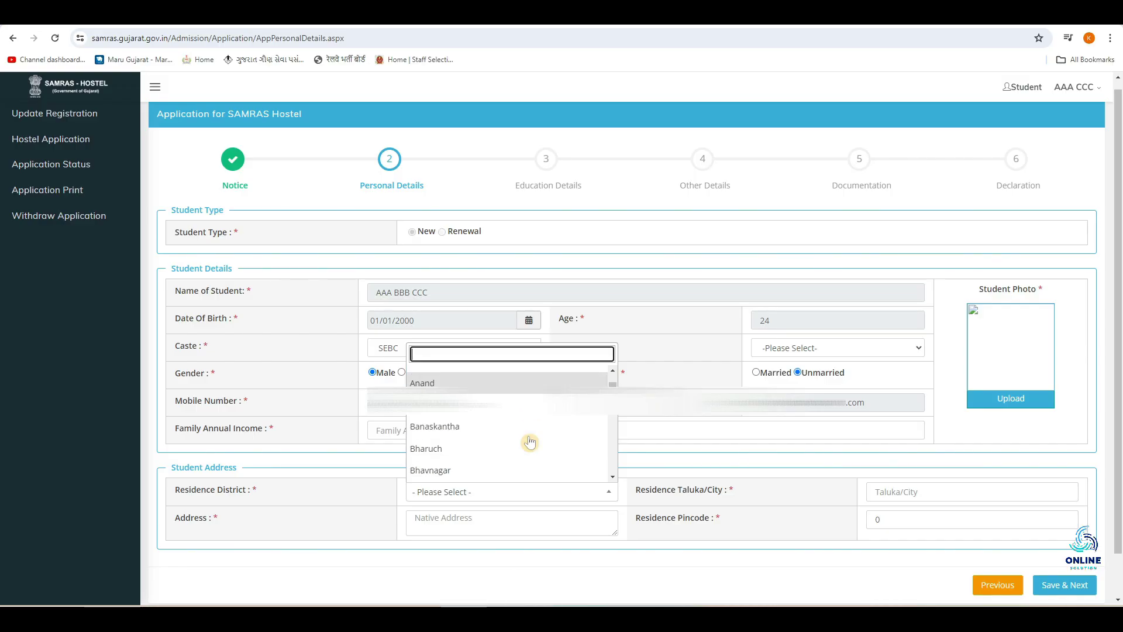
{"action": "left_click", "coordinate": [515, 466]}
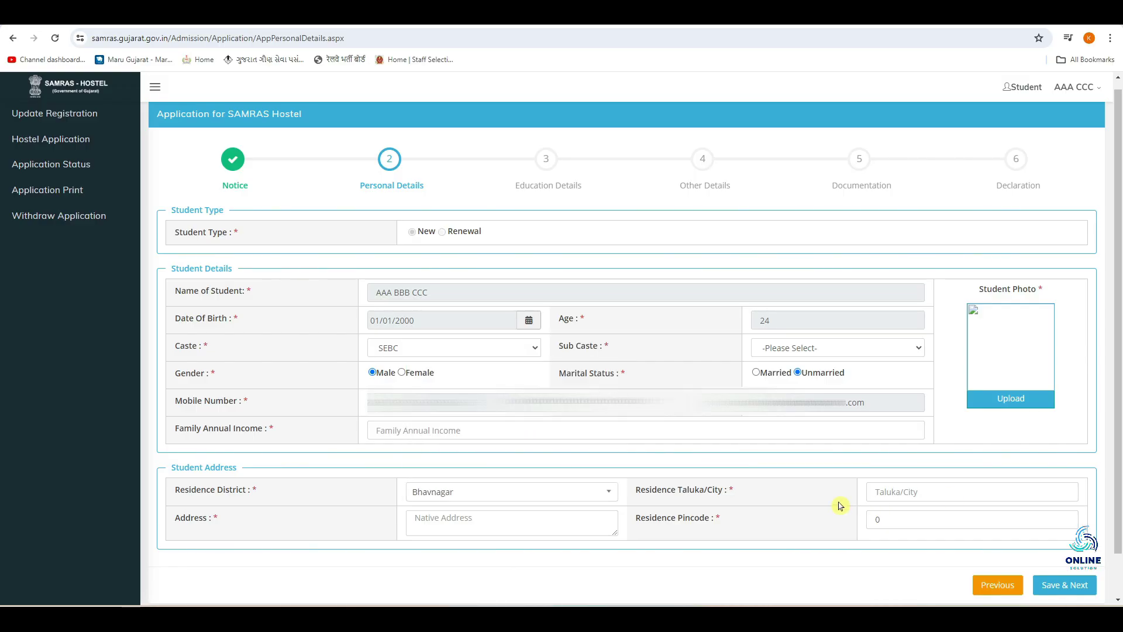
{"action": "left_click", "coordinate": [905, 496]}
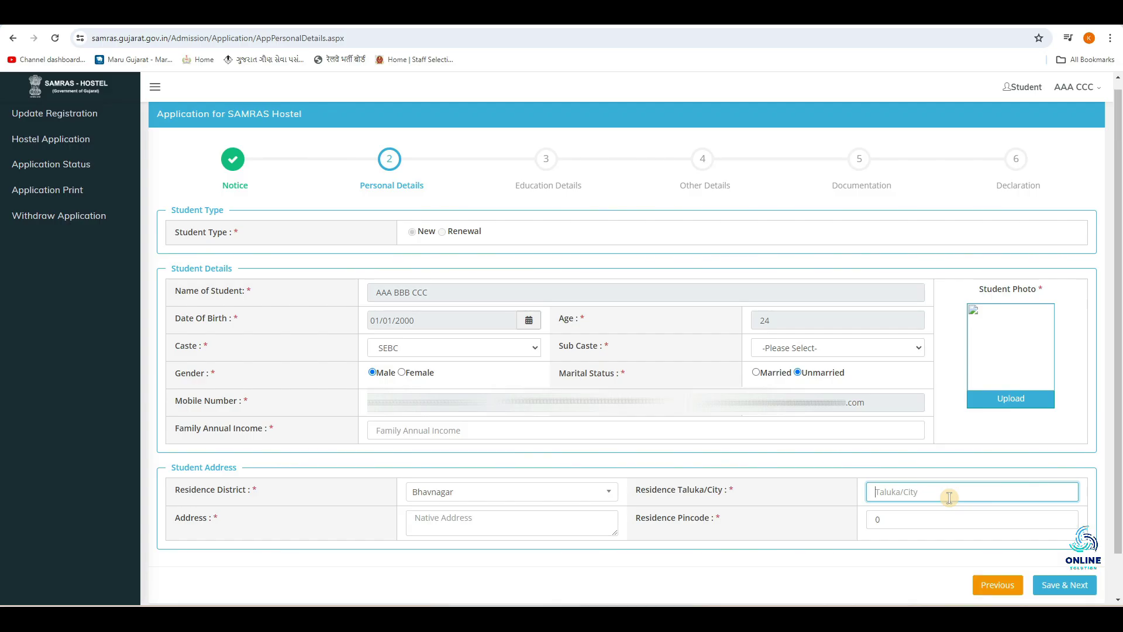
{"action": "left_click", "coordinate": [455, 517]}
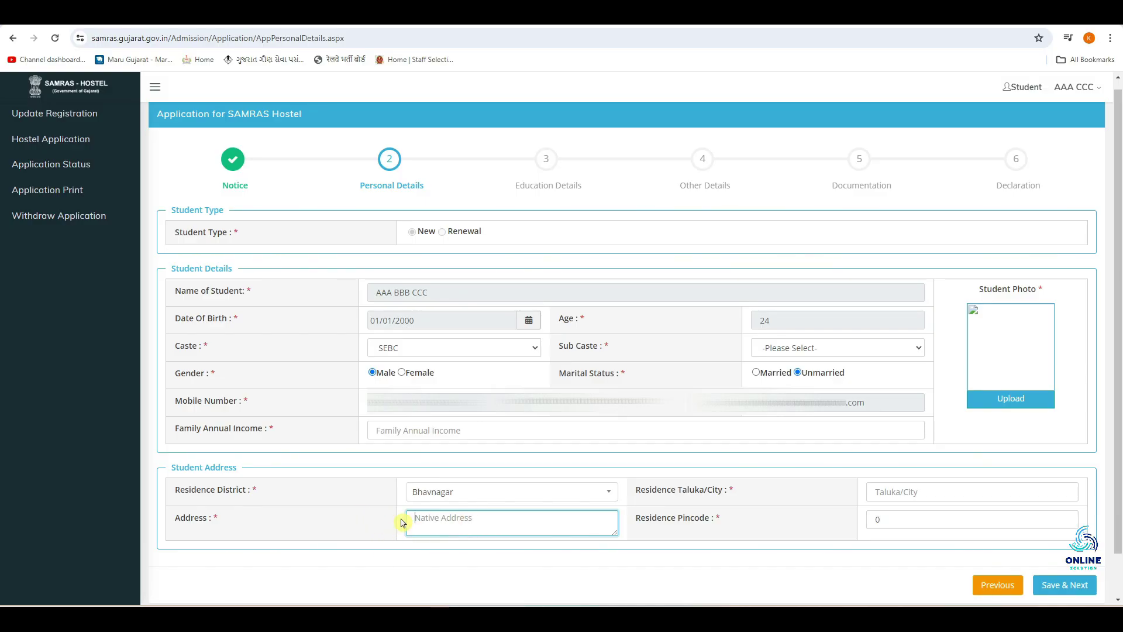
{"action": "left_click", "coordinate": [884, 520]}
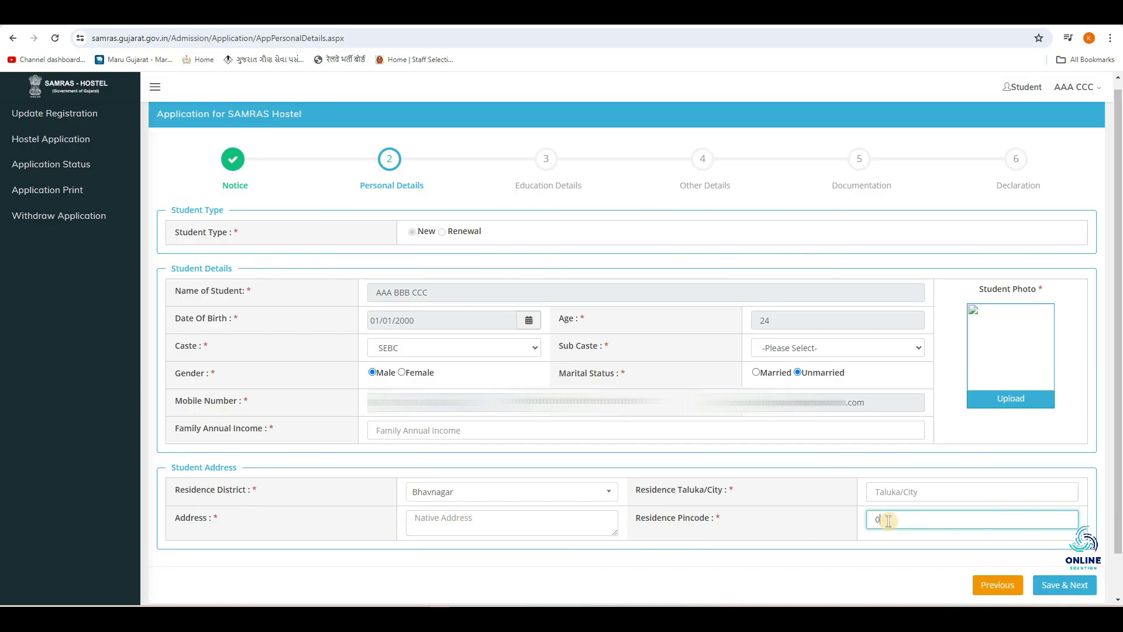
{"action": "key", "text": "BackSpace"}
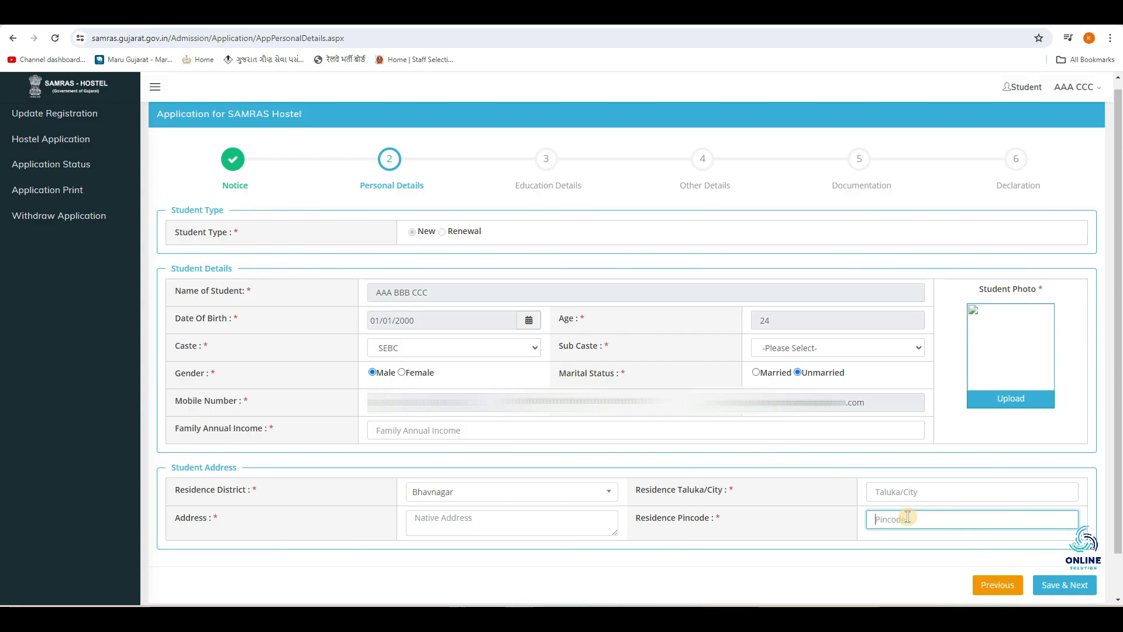
{"action": "type", "text": "364001"}
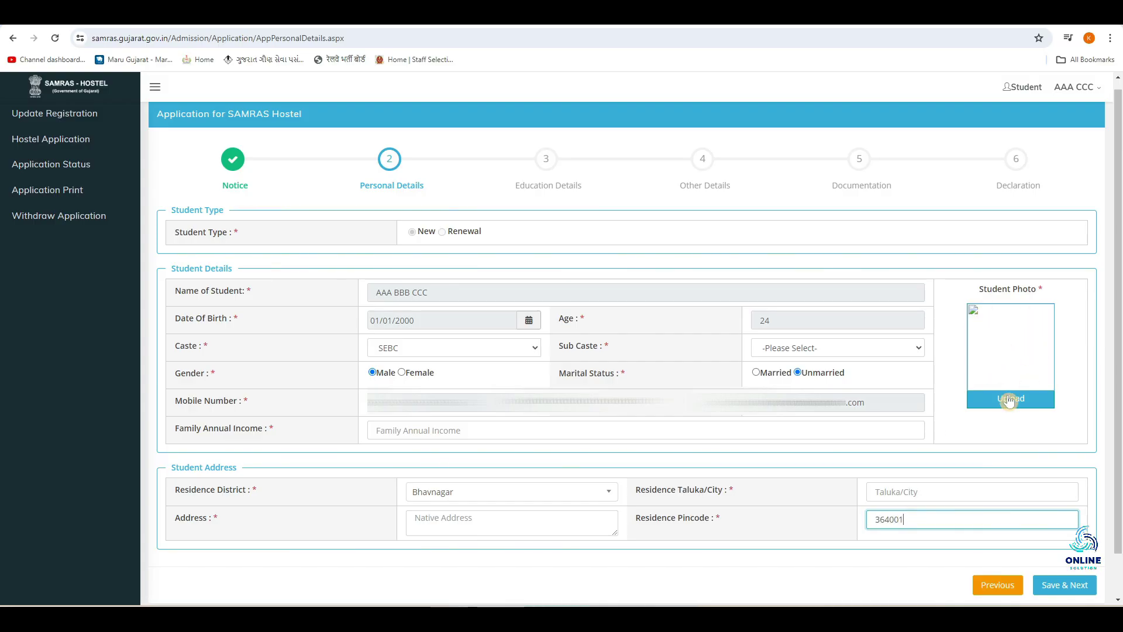
Step: Upload the student photo and save the personal details to continue to Education Details
{"action": "left_click", "coordinate": [1003, 356]}
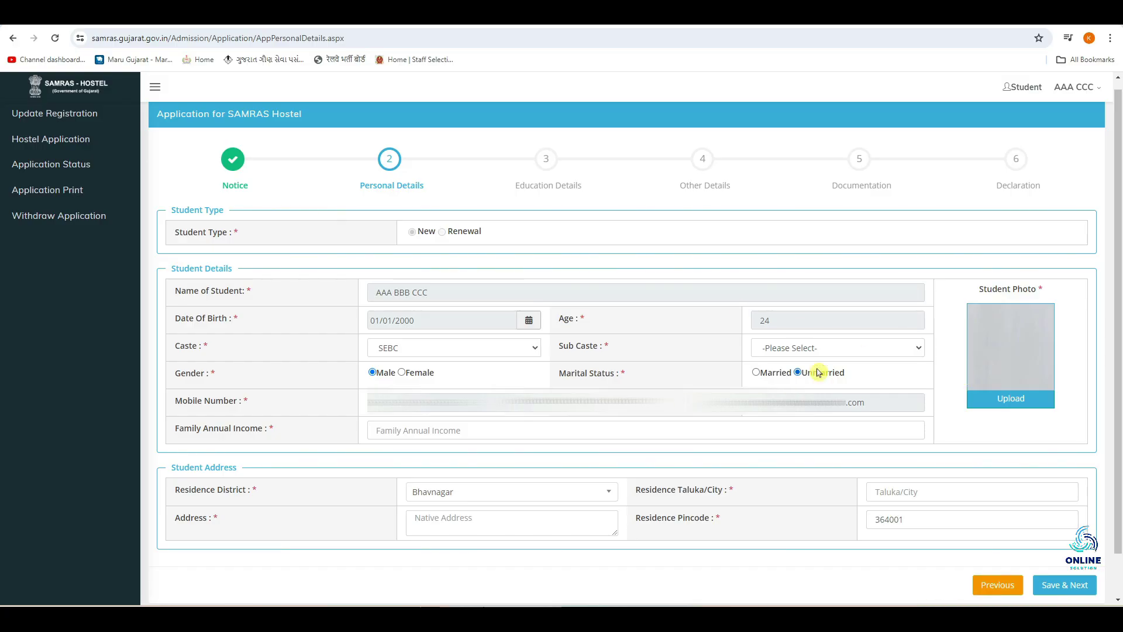
{"action": "left_click", "coordinate": [1065, 583]}
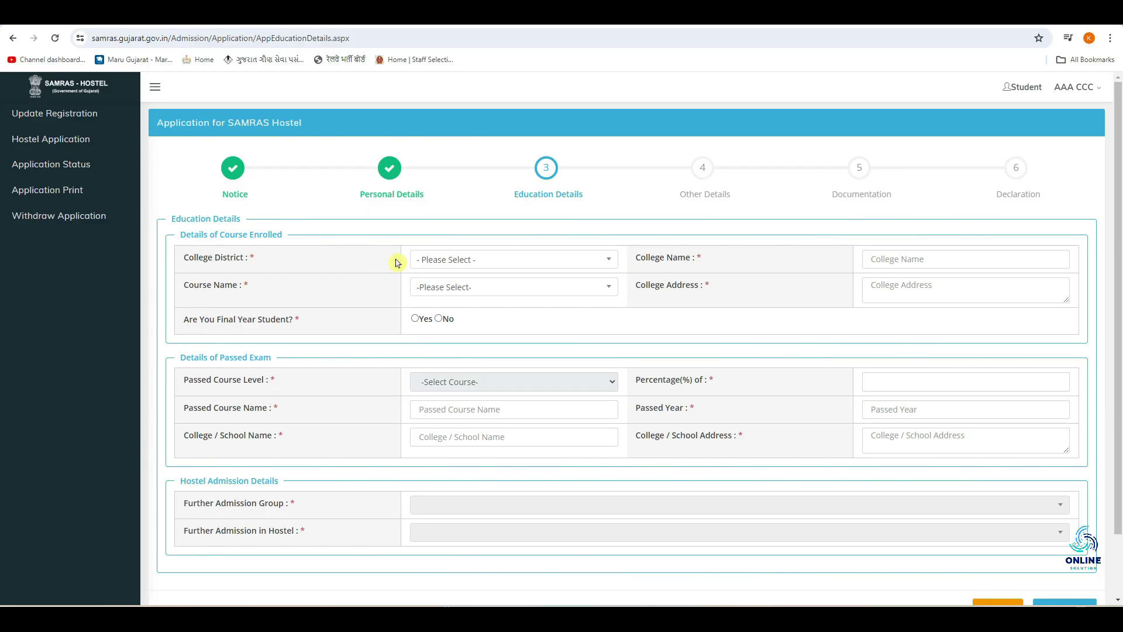
Step: Set the college district of the enrolled course to Bhavnagar and go to the college name field
{"action": "left_click", "coordinate": [505, 261]}
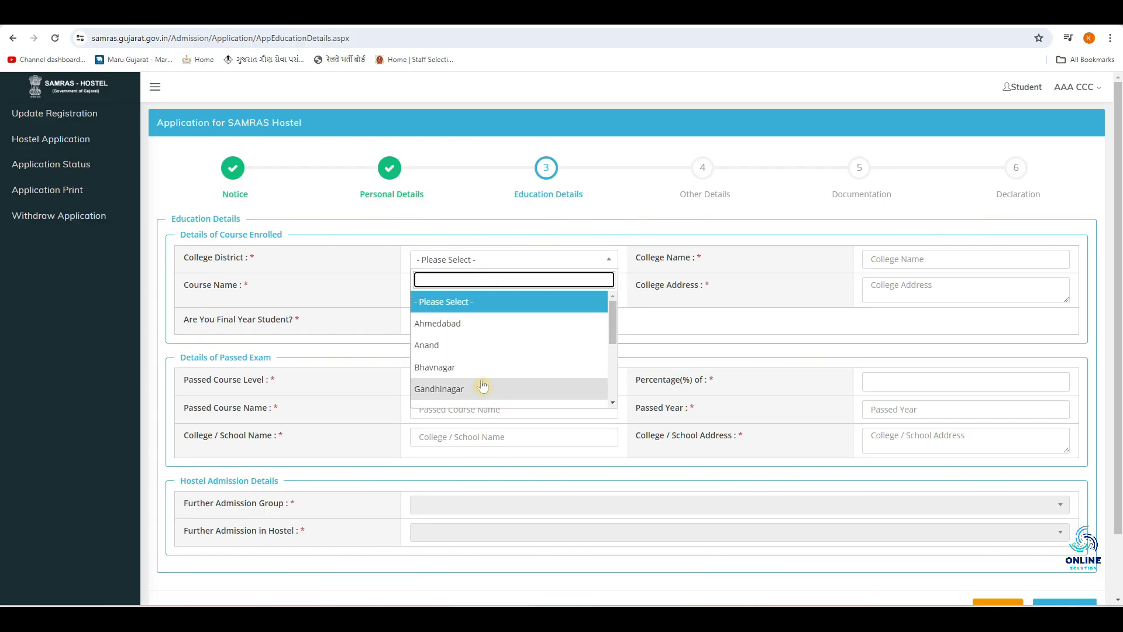
{"action": "left_click", "coordinate": [470, 368]}
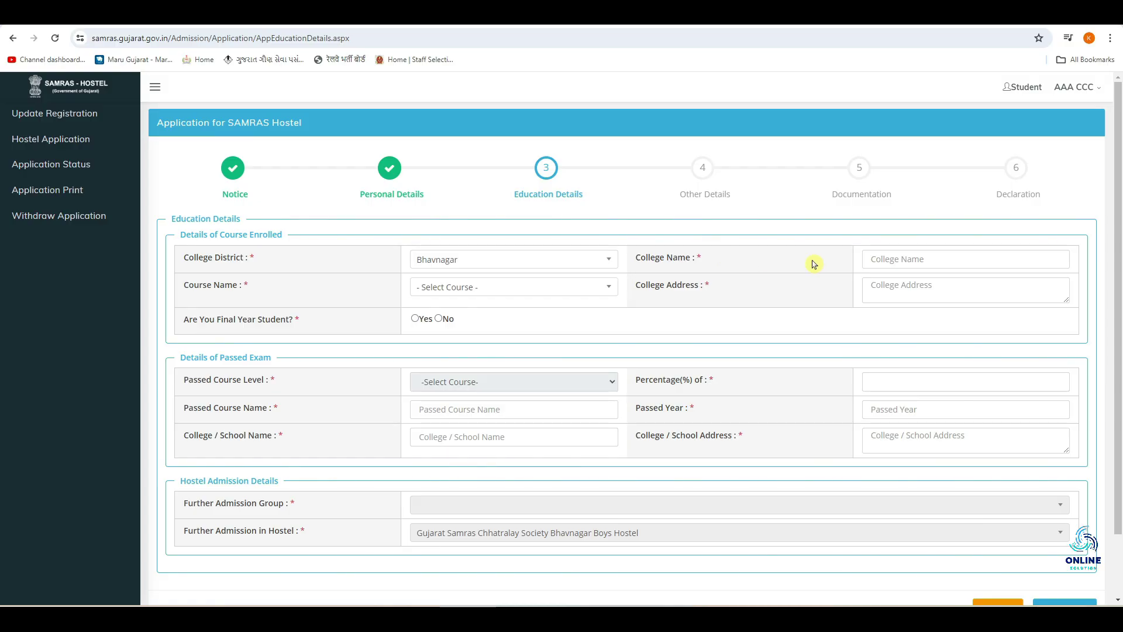
{"action": "left_click", "coordinate": [945, 258]}
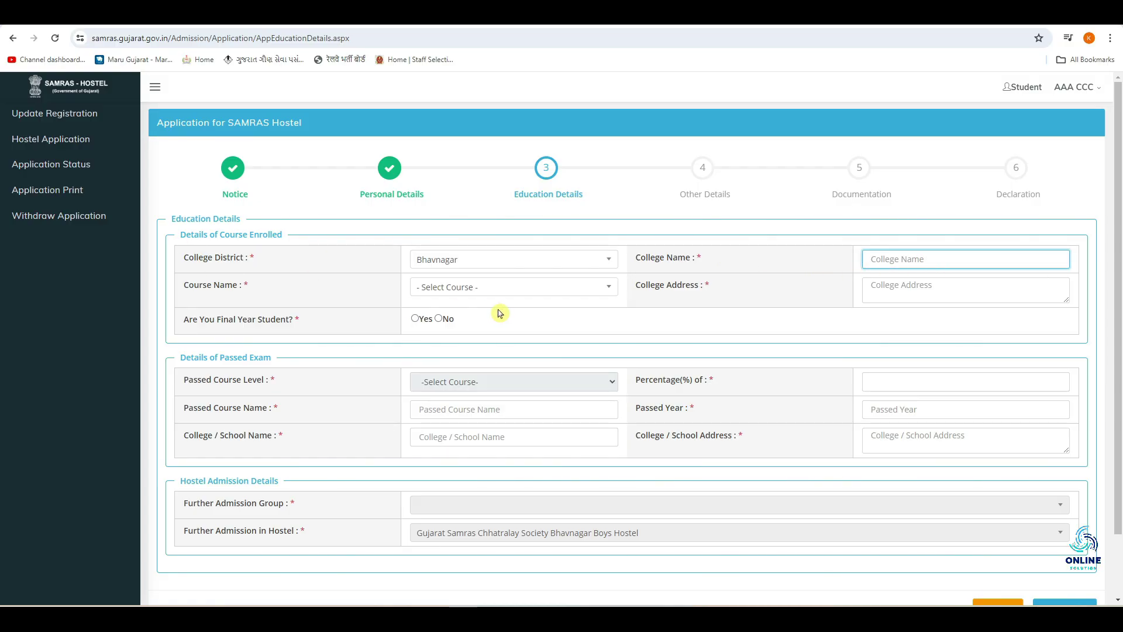
Step: Choose B.COM as the enrolled course and go to the college address field
{"action": "left_click", "coordinate": [499, 287]}
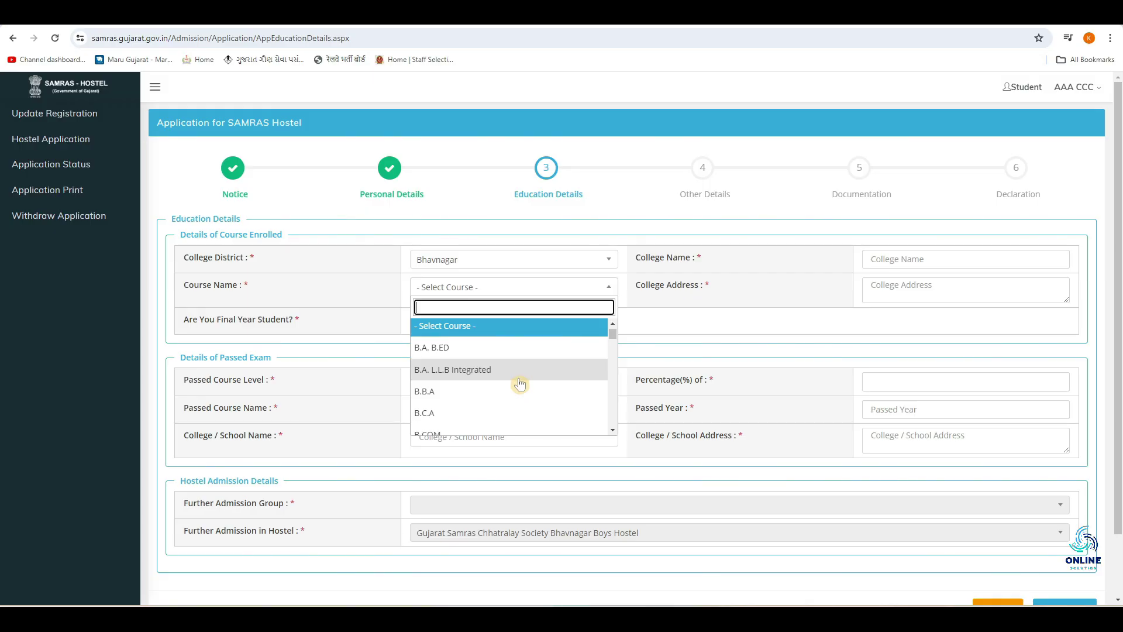
{"action": "scroll", "coordinate": [514, 381], "scroll_direction": "down", "scroll_amount": 1}
{"action": "scroll", "coordinate": [510, 384], "scroll_direction": "down", "scroll_amount": 2}
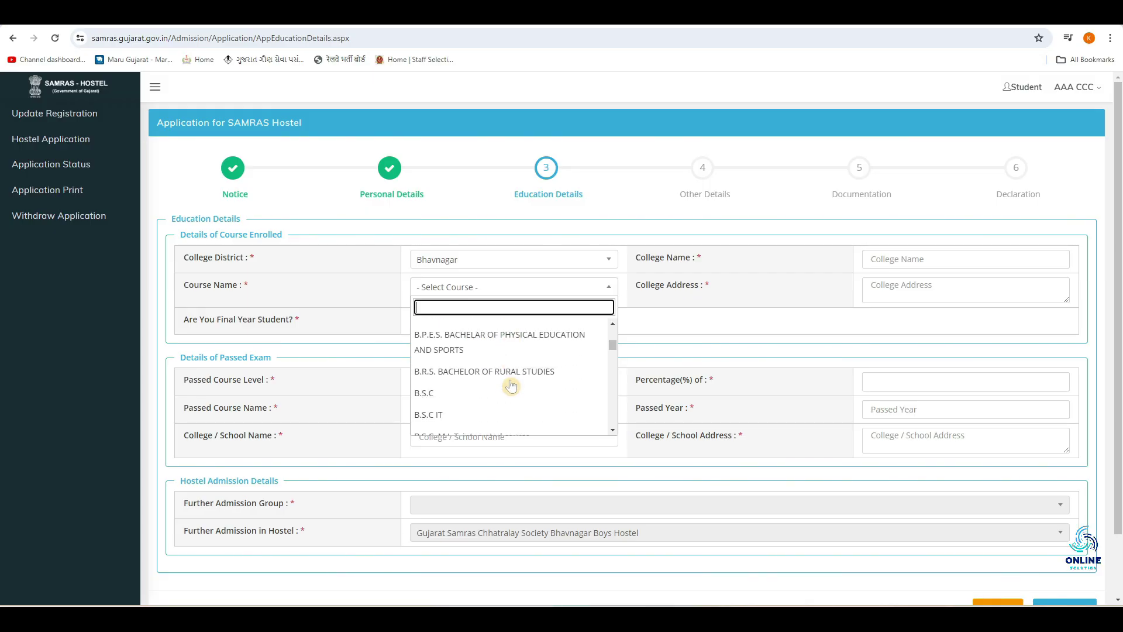
{"action": "scroll", "coordinate": [494, 400], "scroll_direction": "down", "scroll_amount": 2}
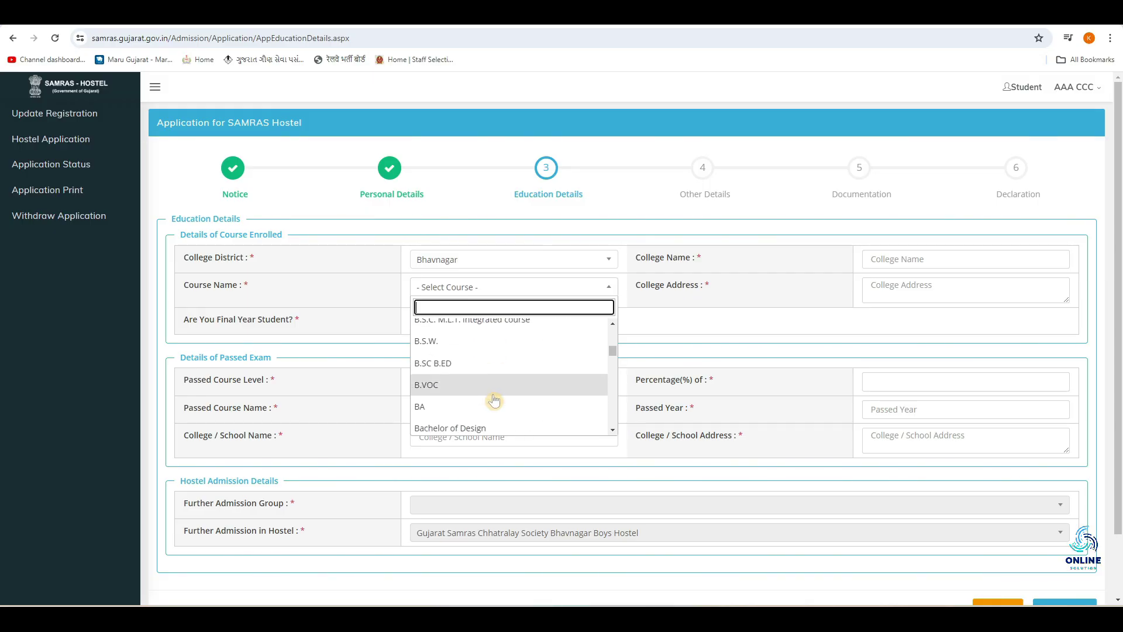
{"action": "scroll", "coordinate": [494, 400], "scroll_direction": "up", "scroll_amount": 3}
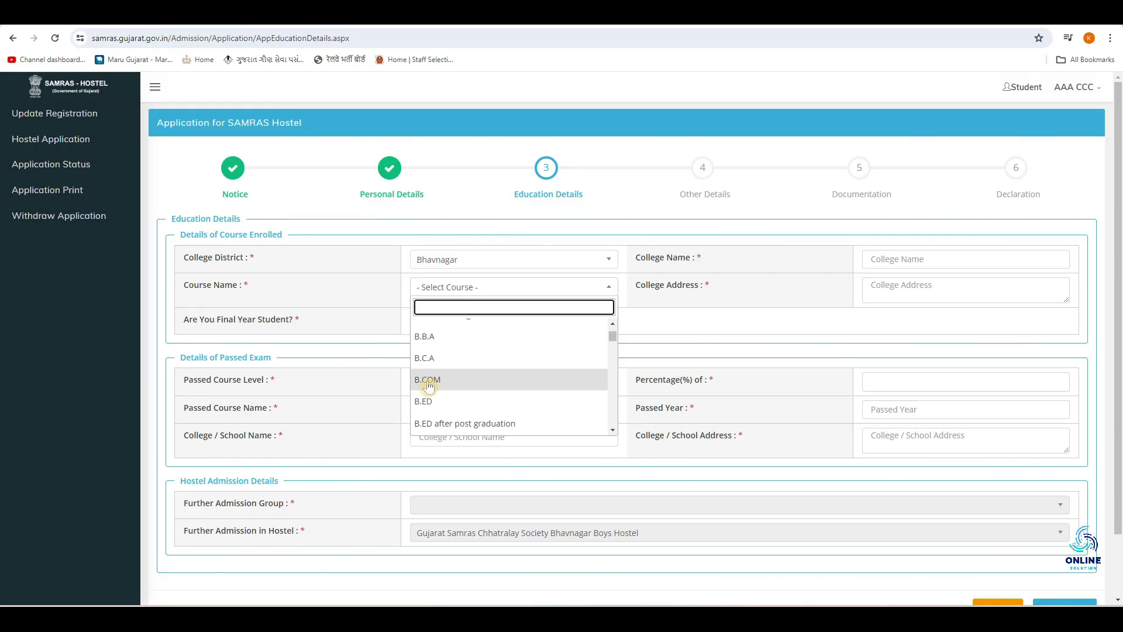
{"action": "left_click", "coordinate": [459, 380]}
{"action": "left_click", "coordinate": [882, 300]}
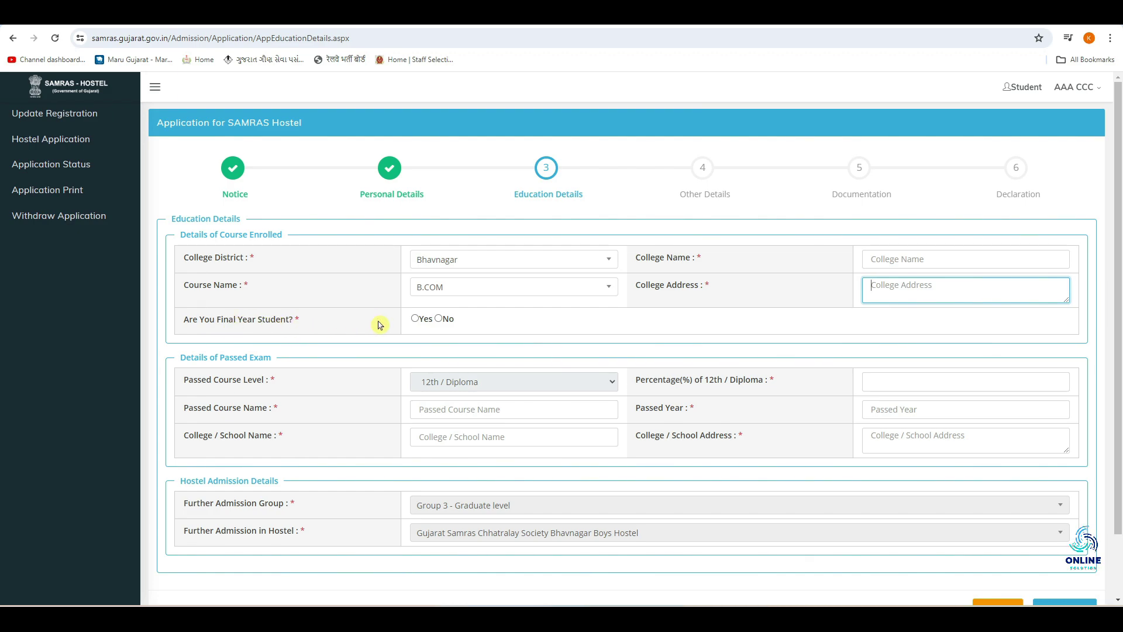
Step: Answer No to the final year student question and recheck the course name selection
{"action": "left_click", "coordinate": [439, 319]}
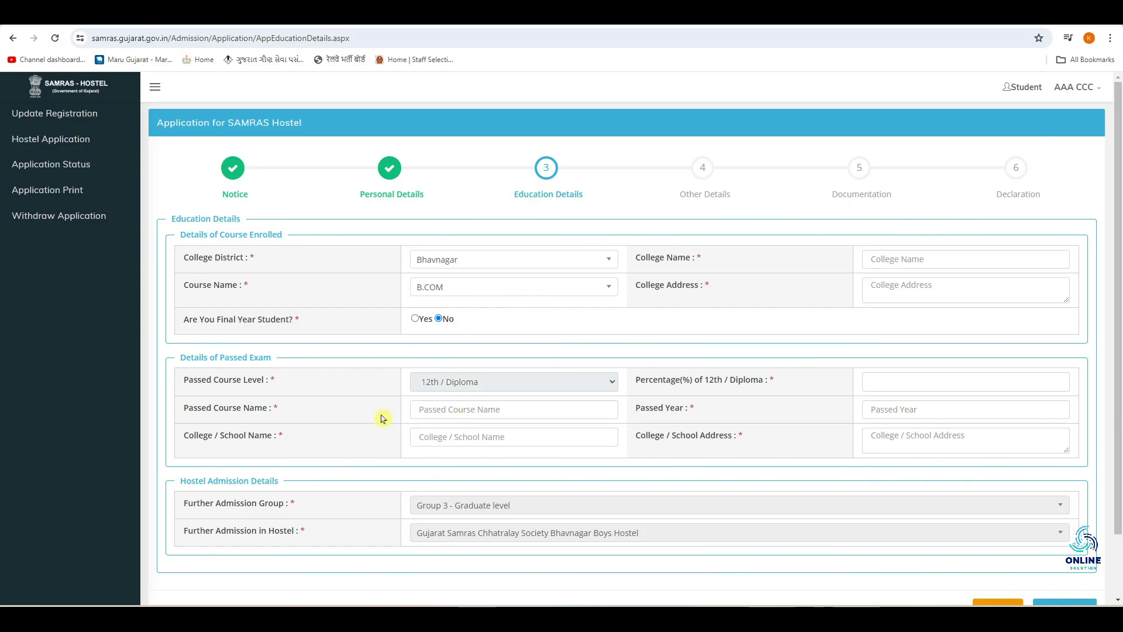
{"action": "left_click", "coordinate": [509, 286]}
{"action": "left_click", "coordinate": [511, 310]}
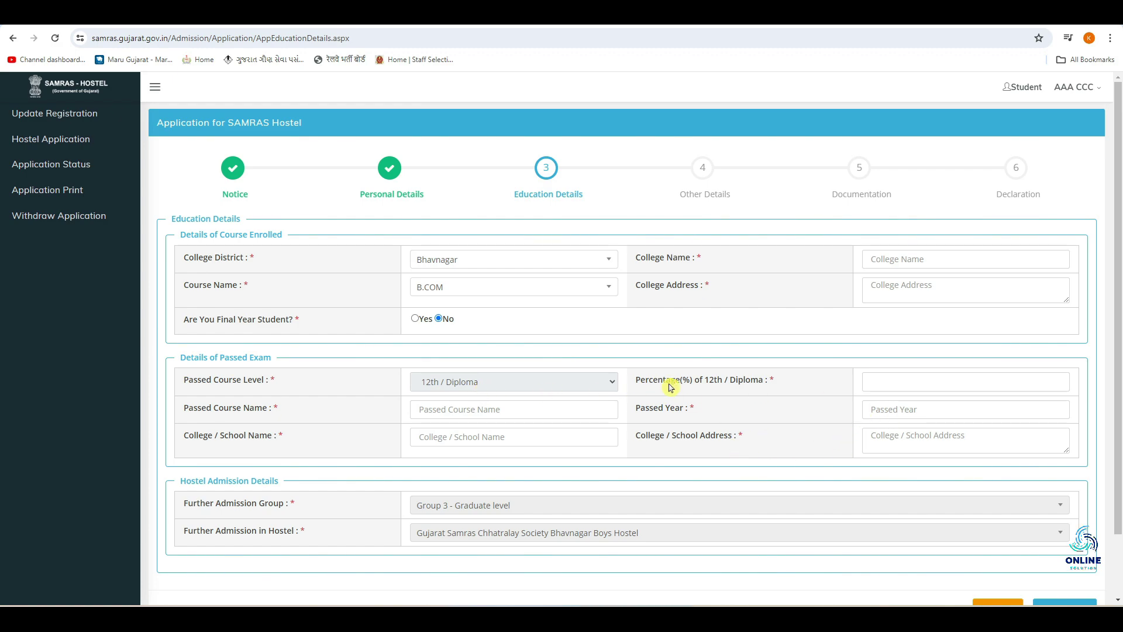
Step: Go through the passed exam fields: 12th / Diploma percentage, passed course name, passed year, and college / school name and address
{"action": "left_click", "coordinate": [893, 385]}
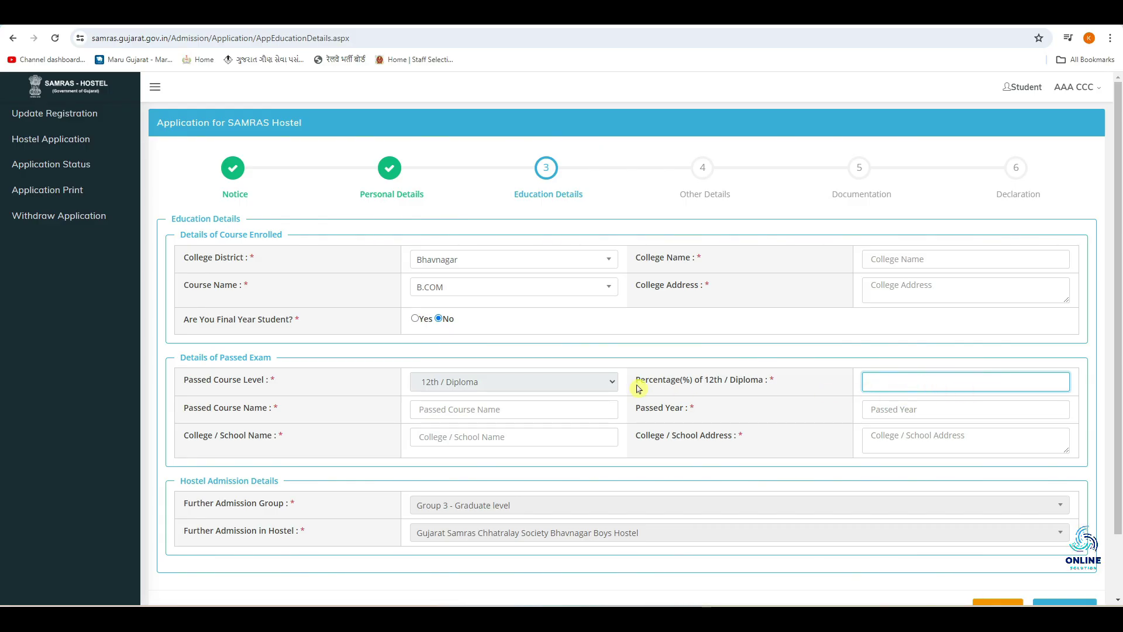
{"action": "left_click_drag", "start_coordinate": [638, 388], "coordinate": [714, 383]}
{"action": "left_click", "coordinate": [960, 385]}
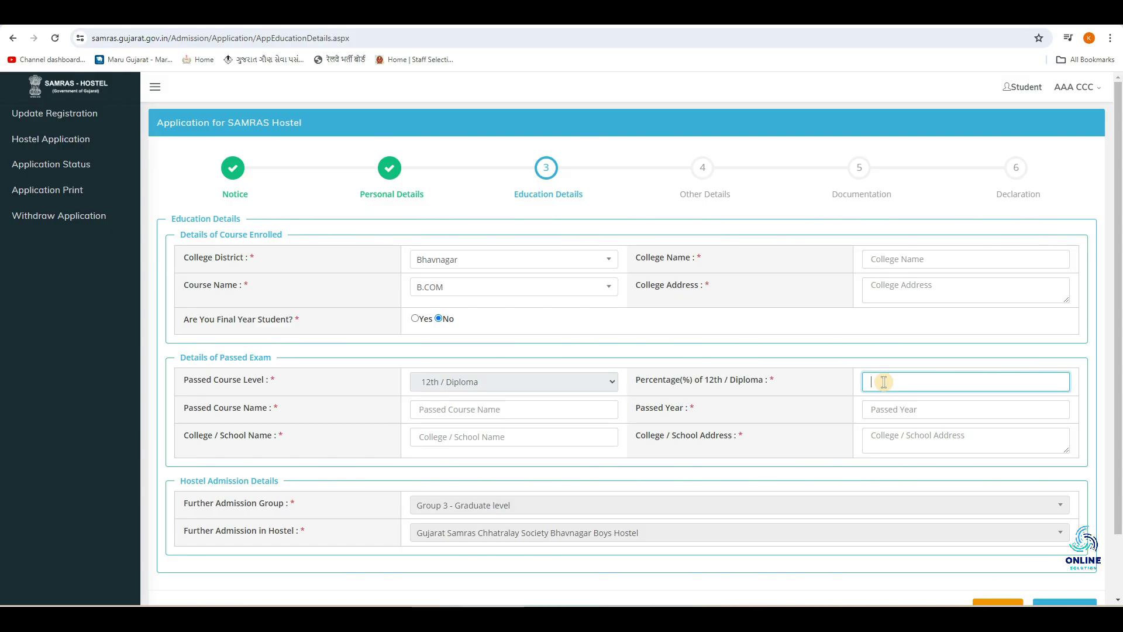
{"action": "left_click", "coordinate": [225, 418]}
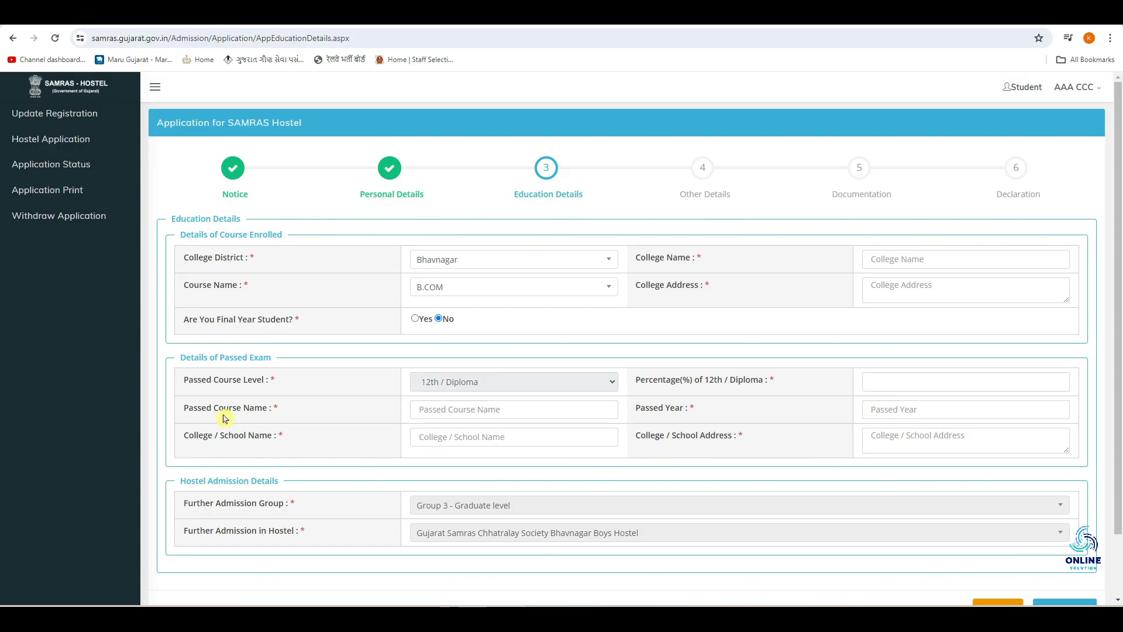
{"action": "left_click", "coordinate": [430, 409]}
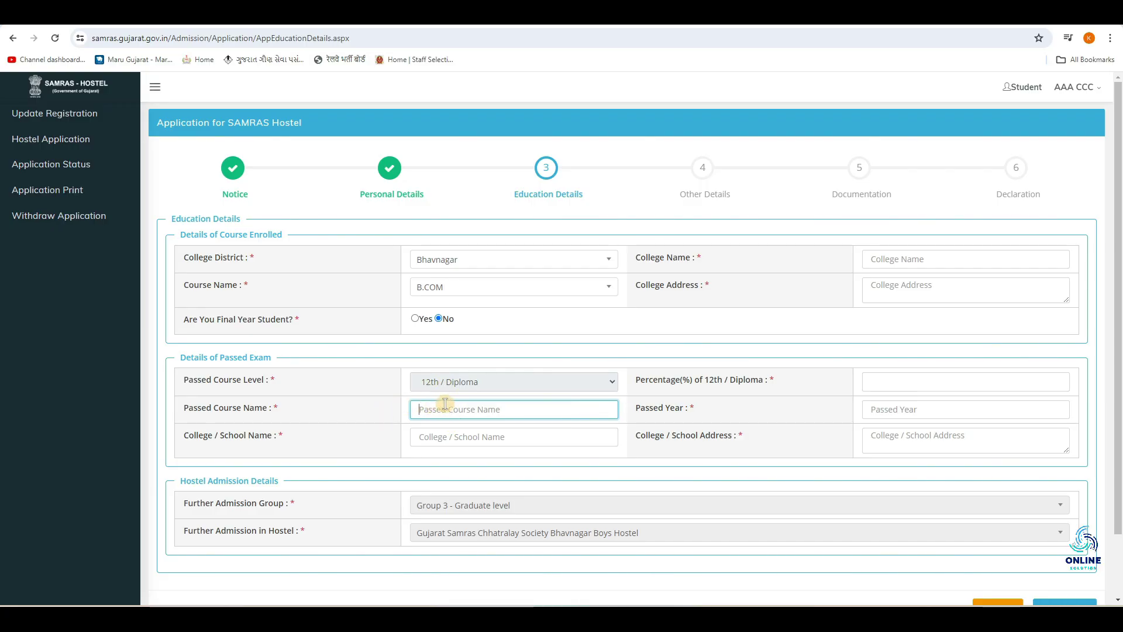
{"action": "left_click", "coordinate": [667, 408]}
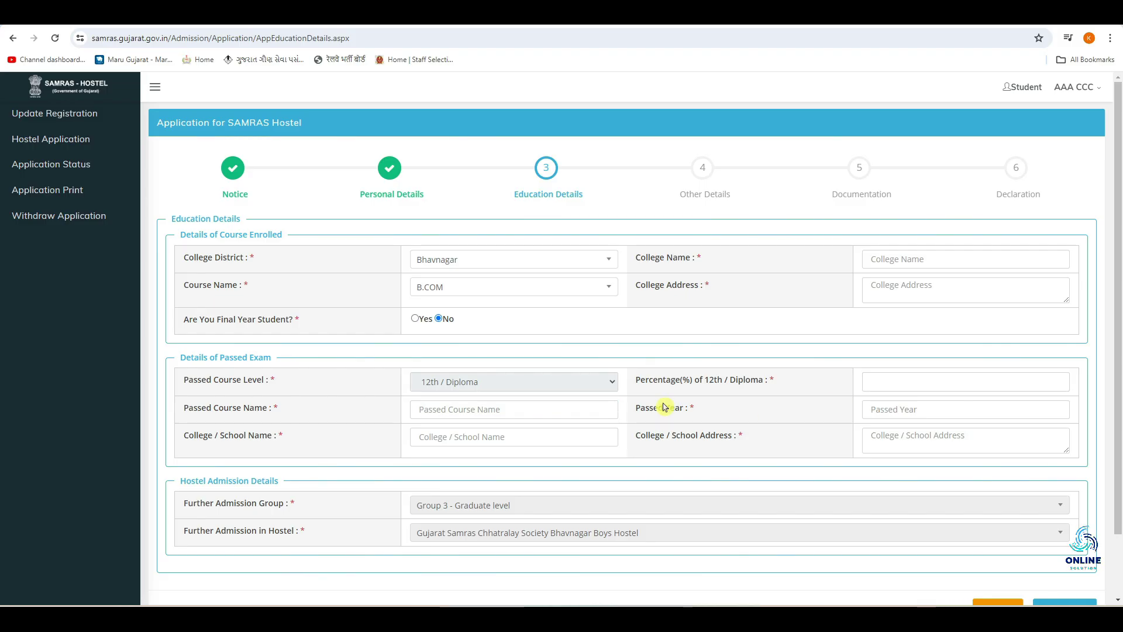
{"action": "left_click", "coordinate": [866, 409]}
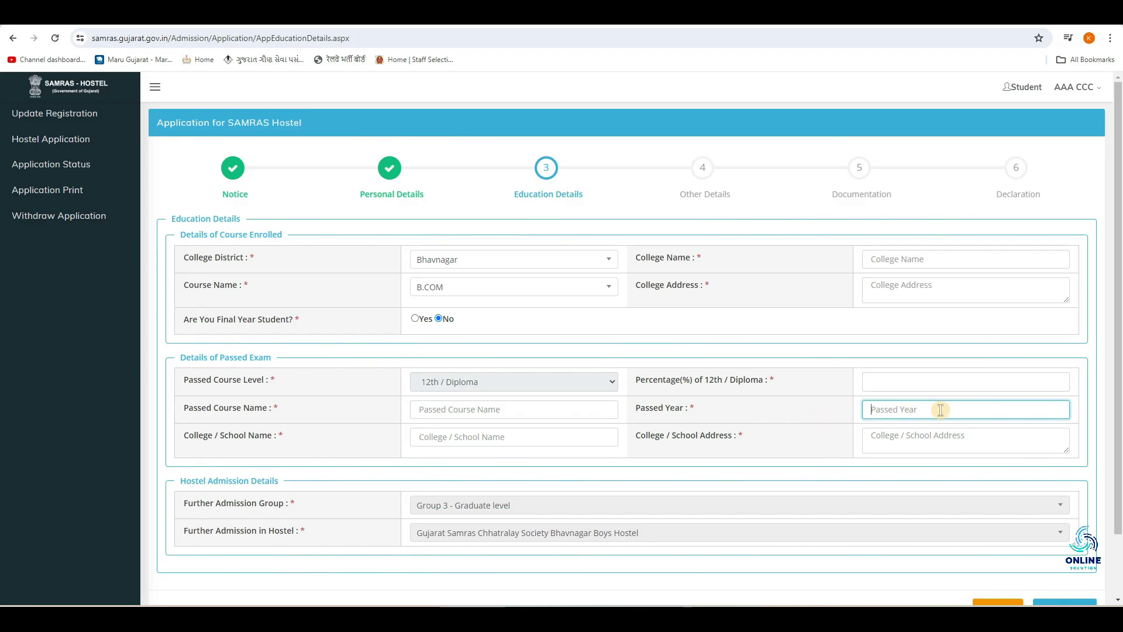
{"action": "left_click", "coordinate": [662, 418]}
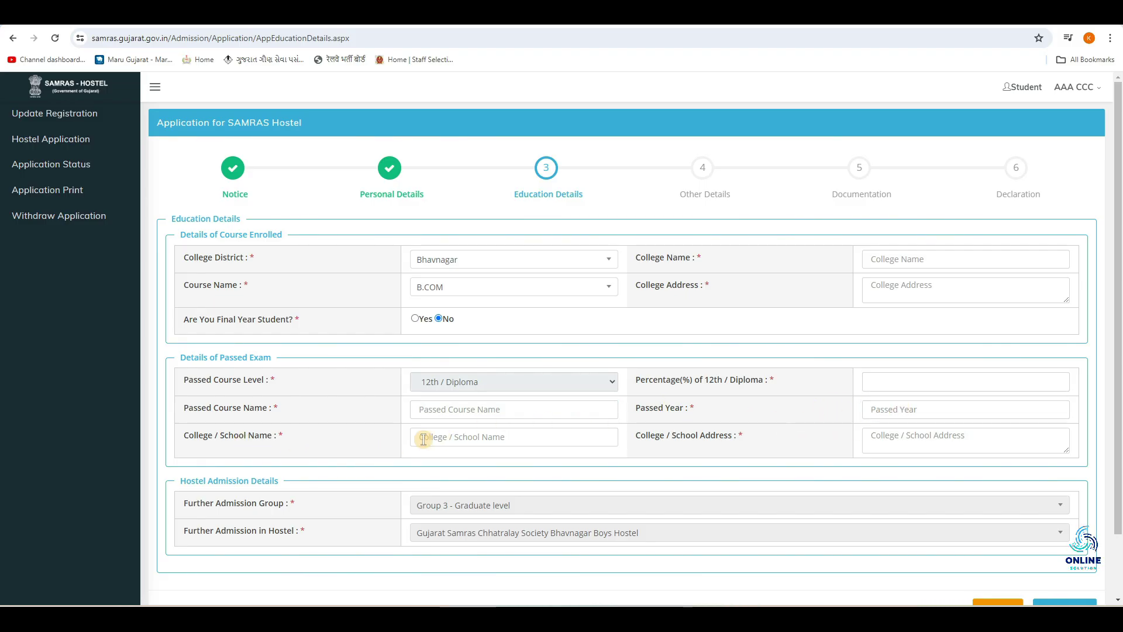
{"action": "left_click", "coordinate": [440, 438]}
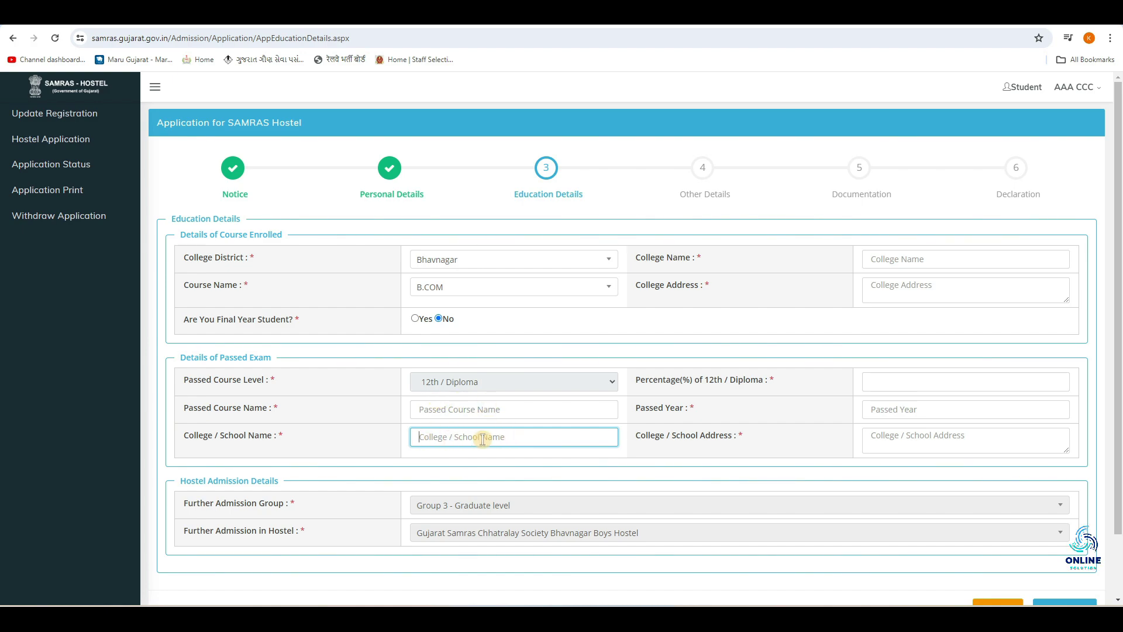
{"action": "left_click", "coordinate": [835, 446]}
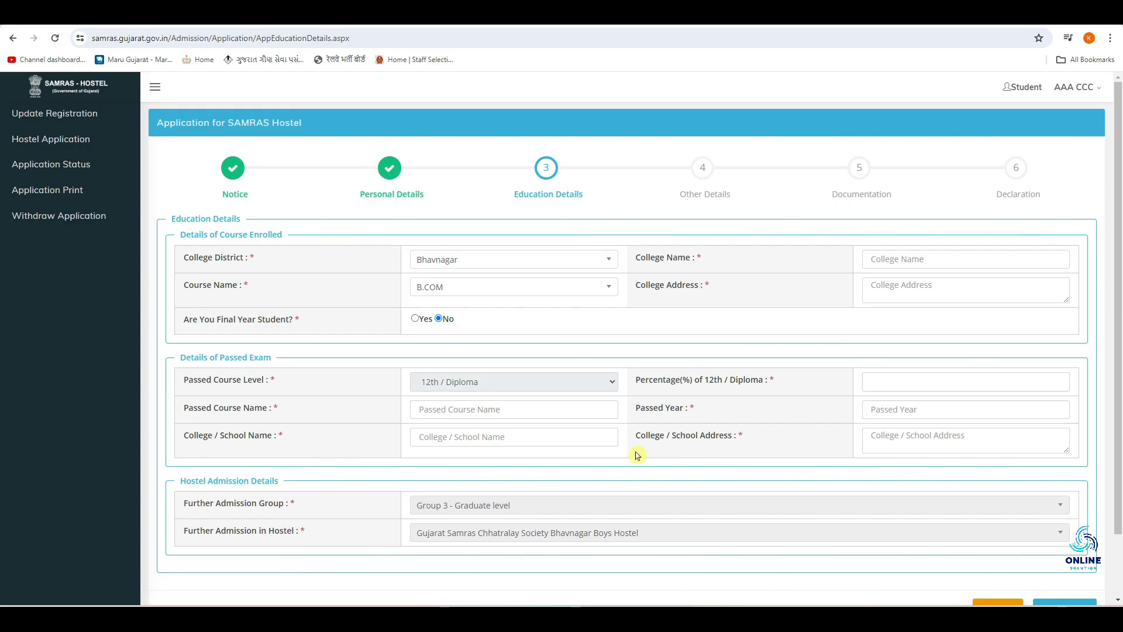
{"action": "left_click", "coordinate": [874, 441]}
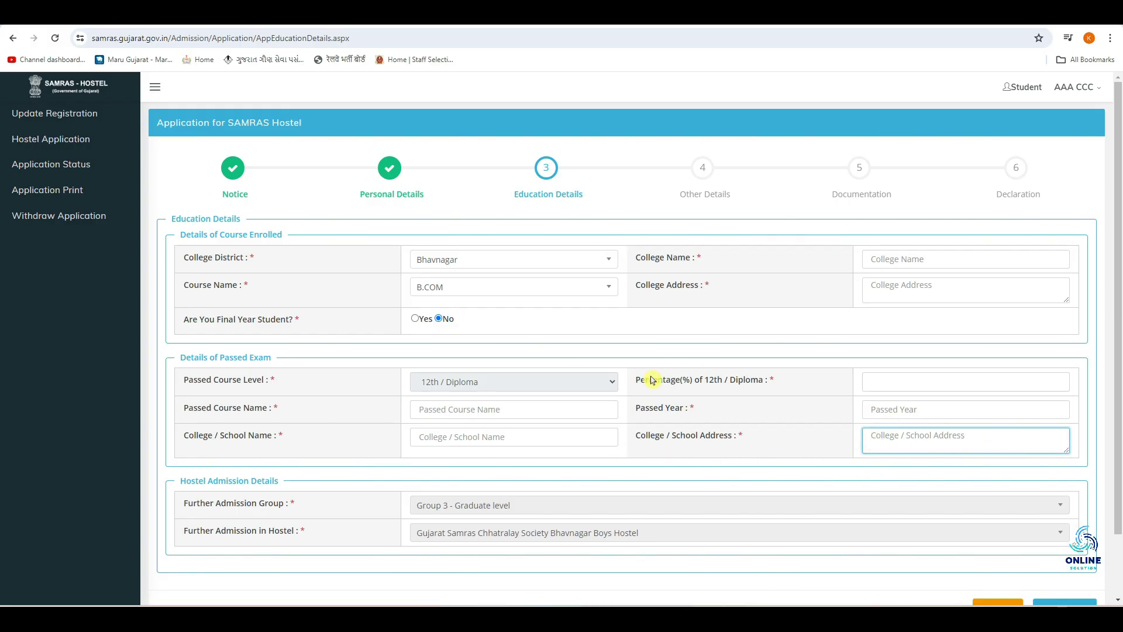
Step: Save the education details and continue to Other Details
{"action": "scroll", "coordinate": [652, 381], "scroll_direction": "down", "scroll_amount": 1}
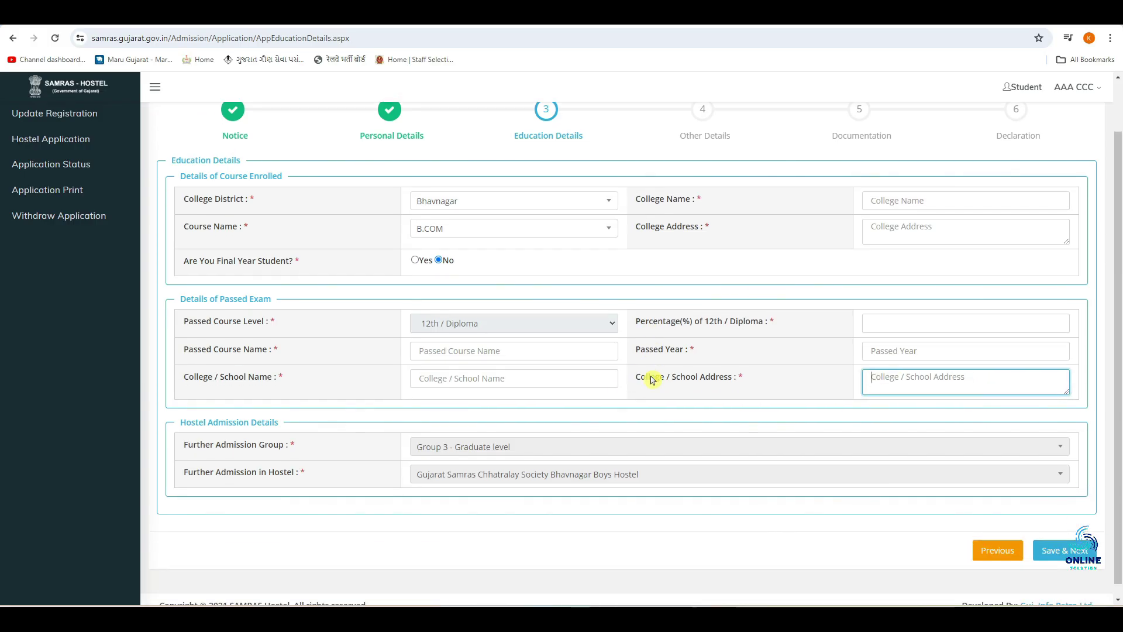
{"action": "left_click", "coordinate": [1075, 551]}
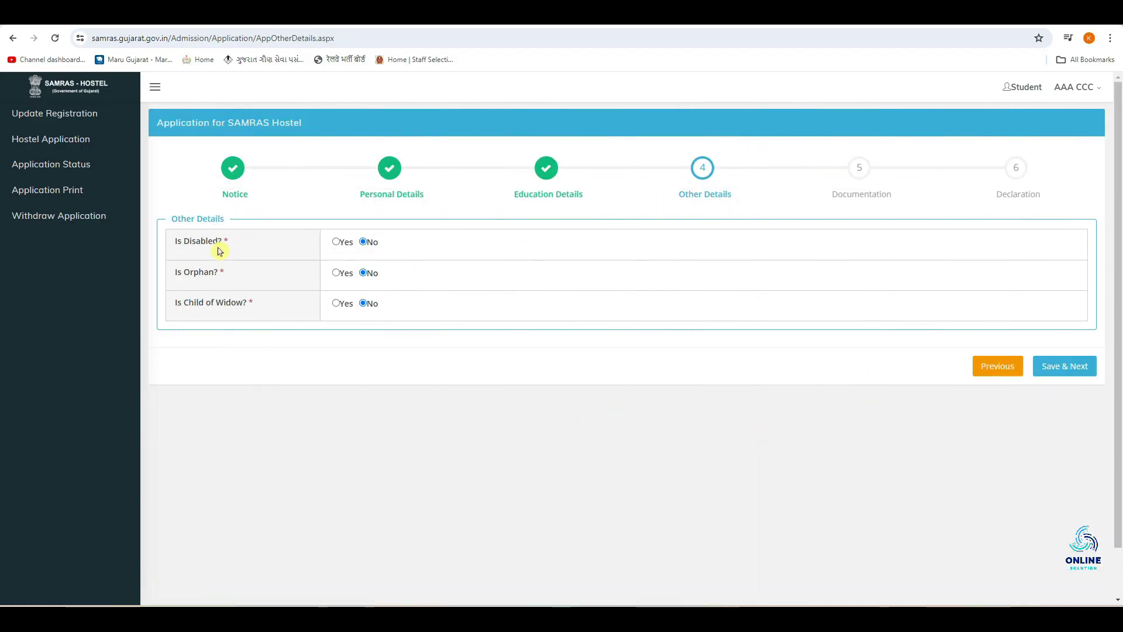
Step: Answer Yes to the disability question to examine its type, percentage and medical certificate fields, and return the answer to No
{"action": "left_click", "coordinate": [338, 243]}
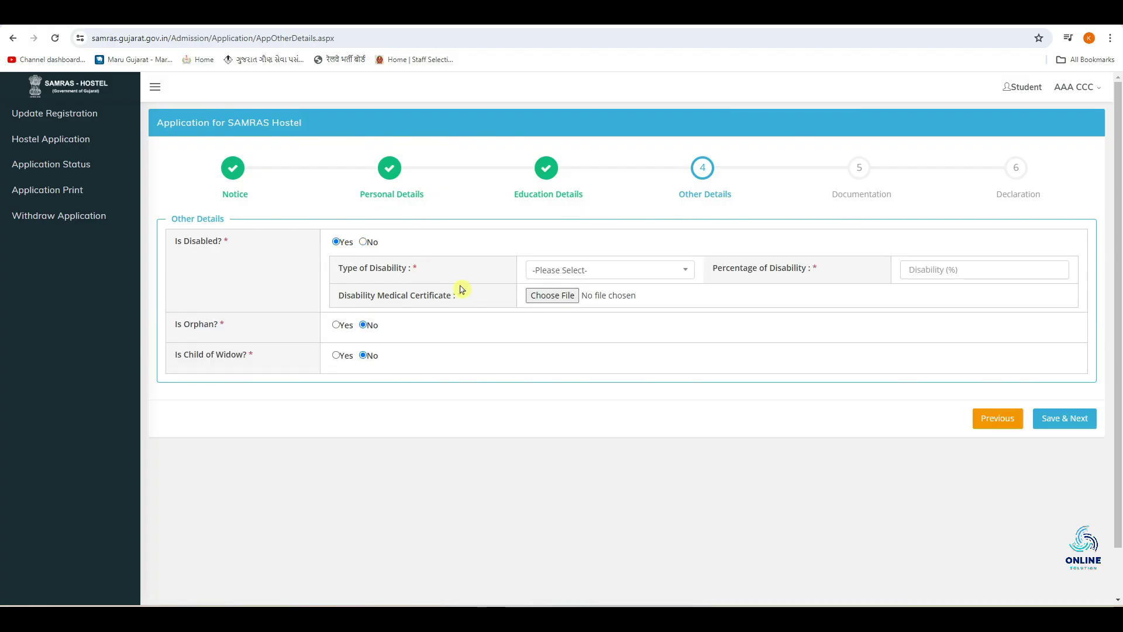
{"action": "left_click", "coordinate": [579, 272]}
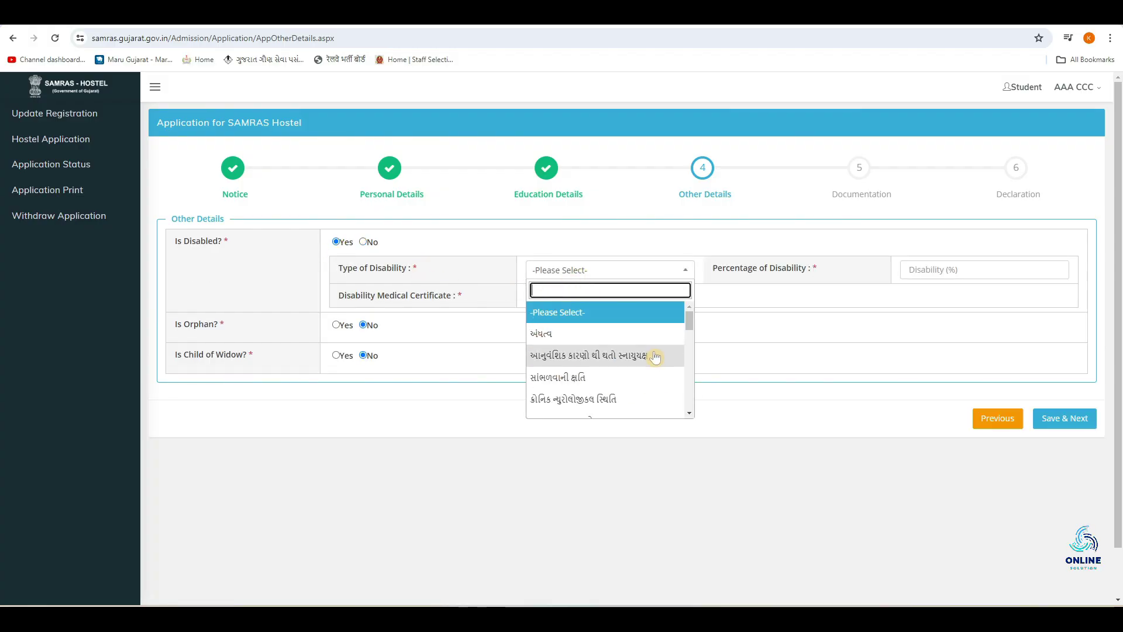
{"action": "left_click", "coordinate": [865, 309]}
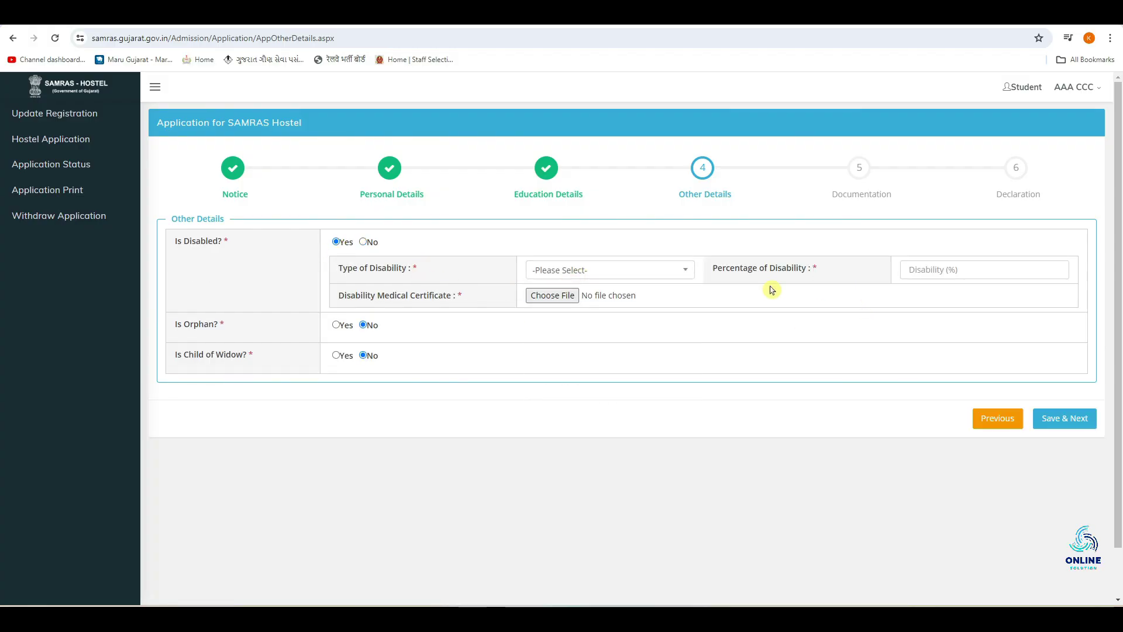
{"action": "left_click", "coordinate": [968, 268]}
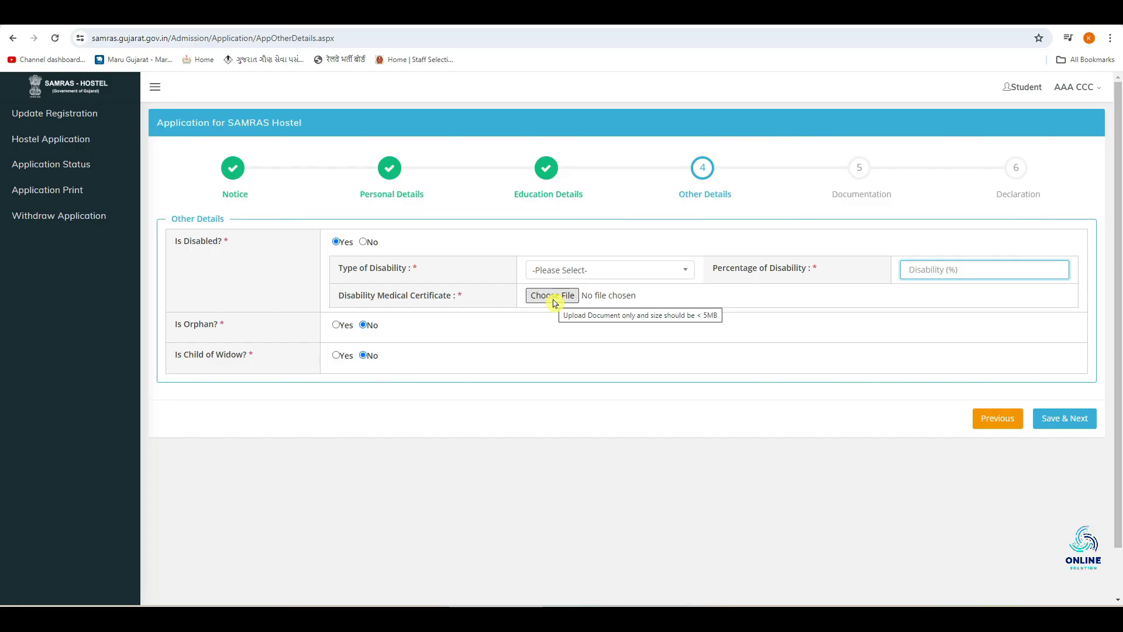
{"action": "left_click", "coordinate": [364, 243]}
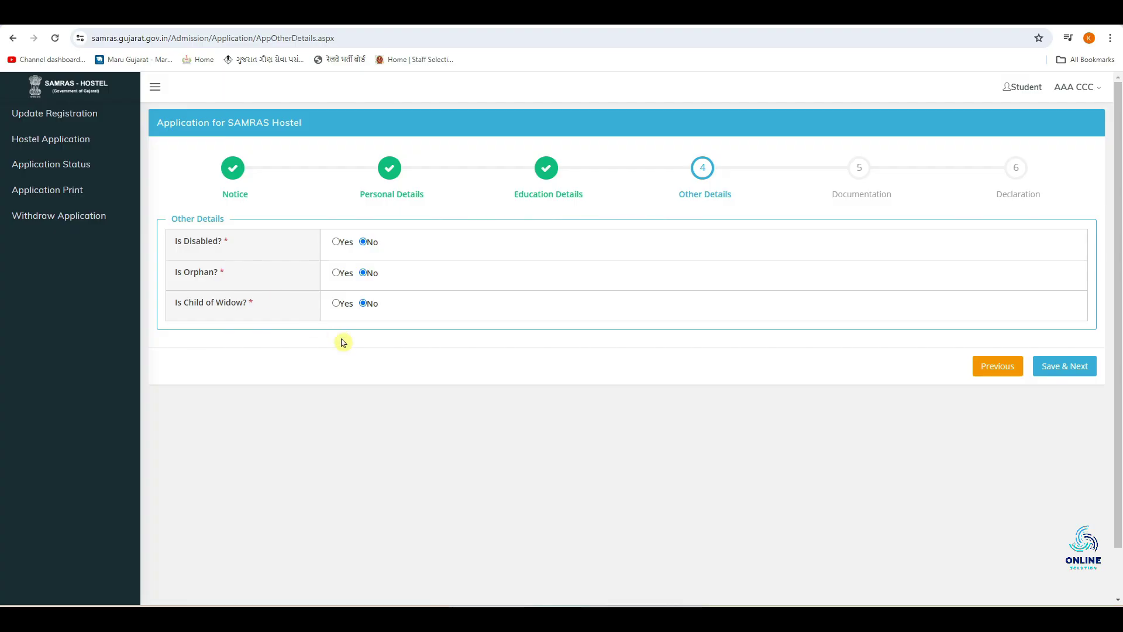
Step: Try Yes for the orphan and child of widow questions to examine their certificate uploads, and return both answers to No
{"action": "left_click", "coordinate": [337, 273]}
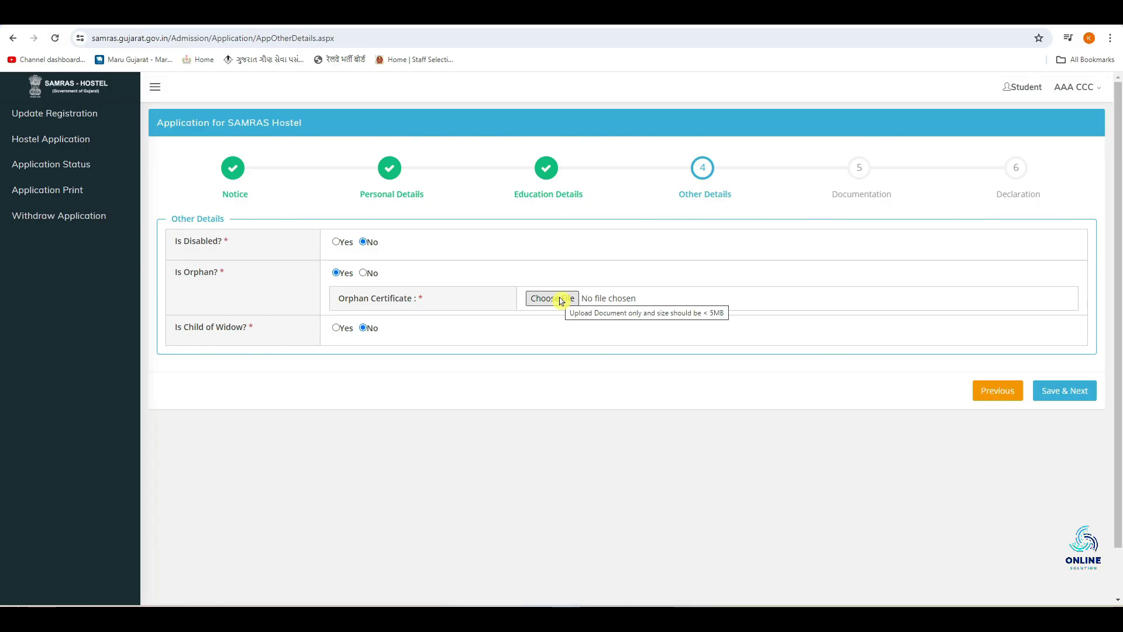
{"action": "left_click", "coordinate": [368, 275]}
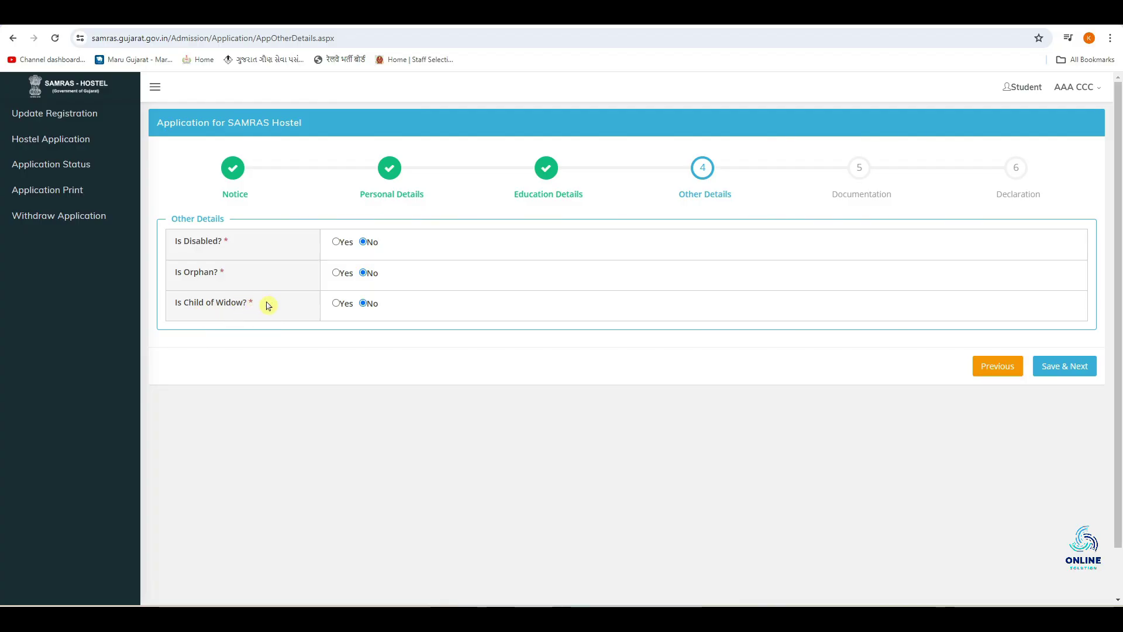
{"action": "left_click", "coordinate": [336, 303]}
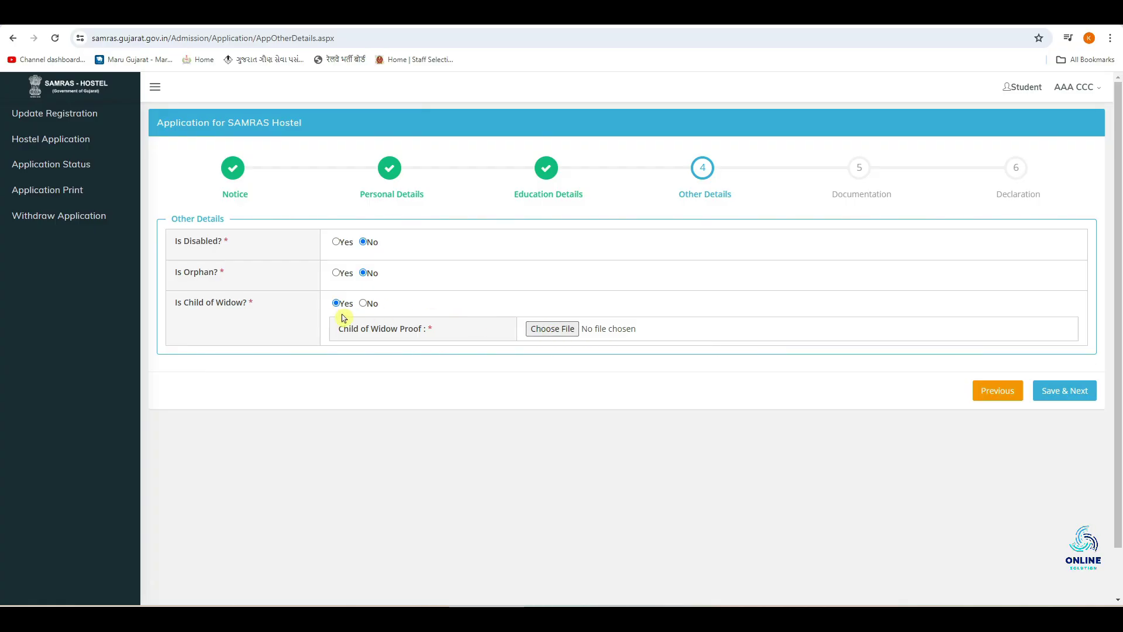
{"action": "left_click", "coordinate": [369, 304]}
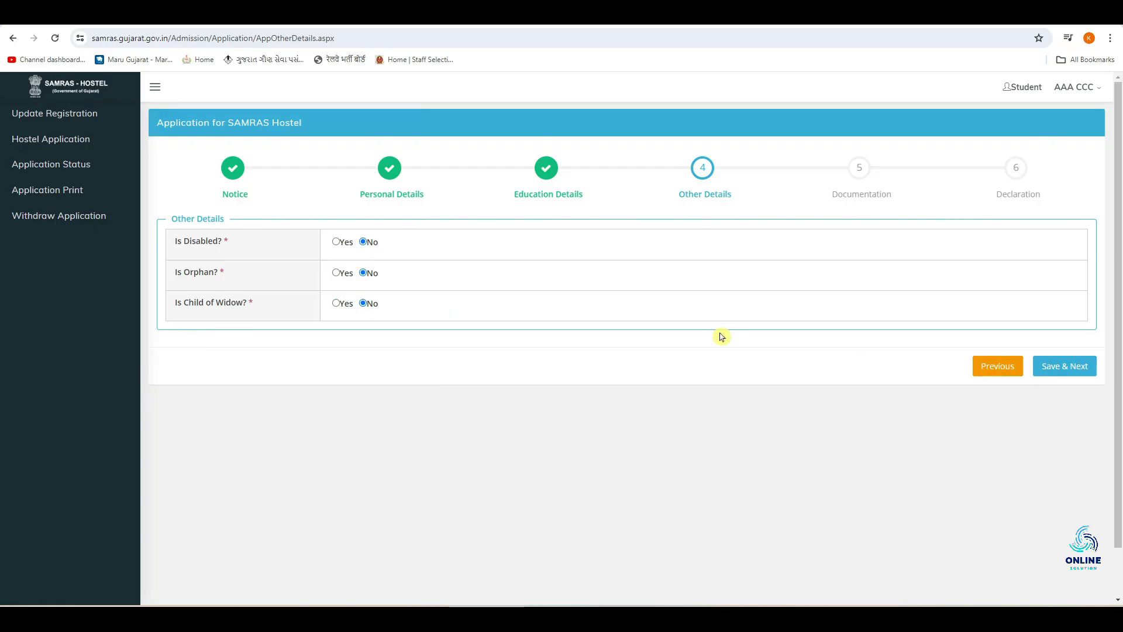
Step: Continue to Documentation and save it with 1.pdf attached for the marksheet, the leaving, caste and income certificates, and the Aadhar card
{"action": "left_click", "coordinate": [1063, 370]}
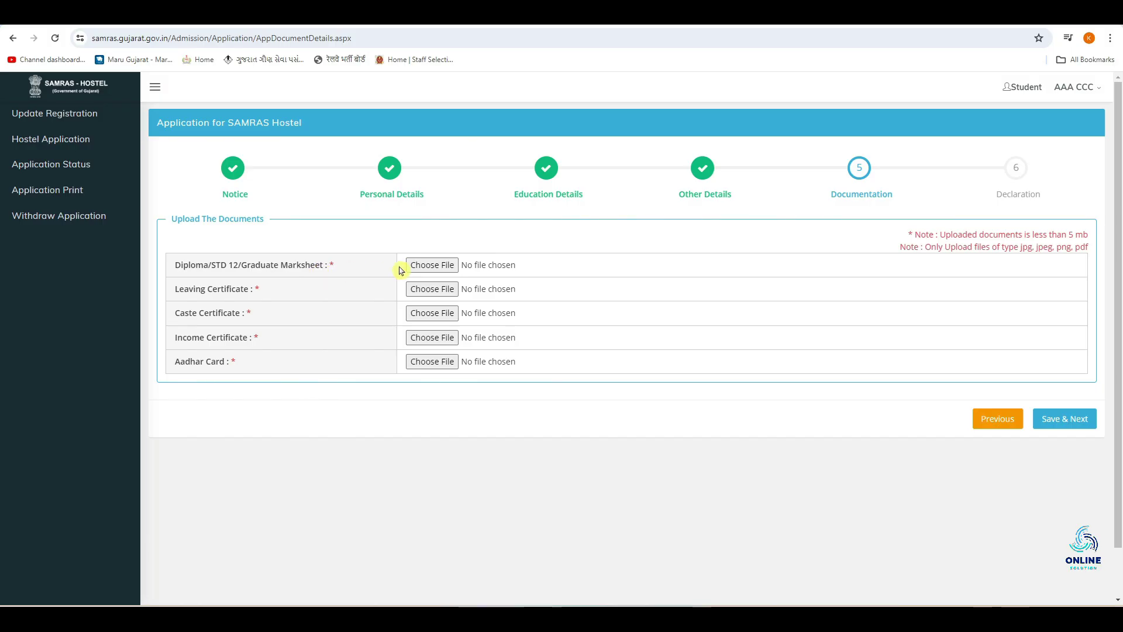
{"action": "left_click", "coordinate": [438, 268]}
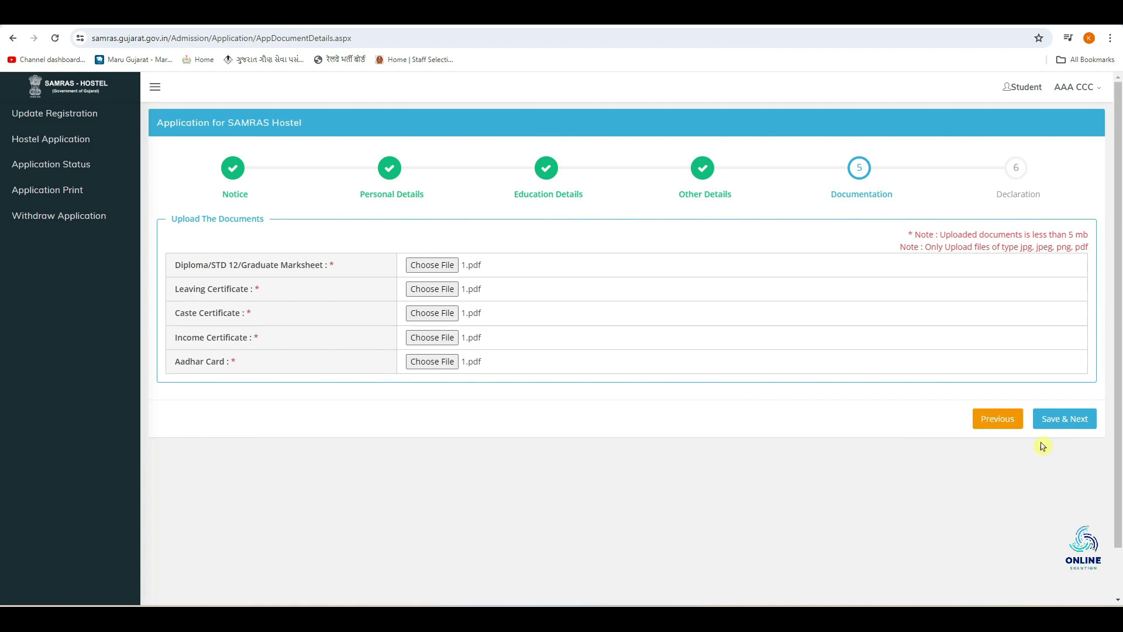
{"action": "left_click", "coordinate": [1073, 424]}
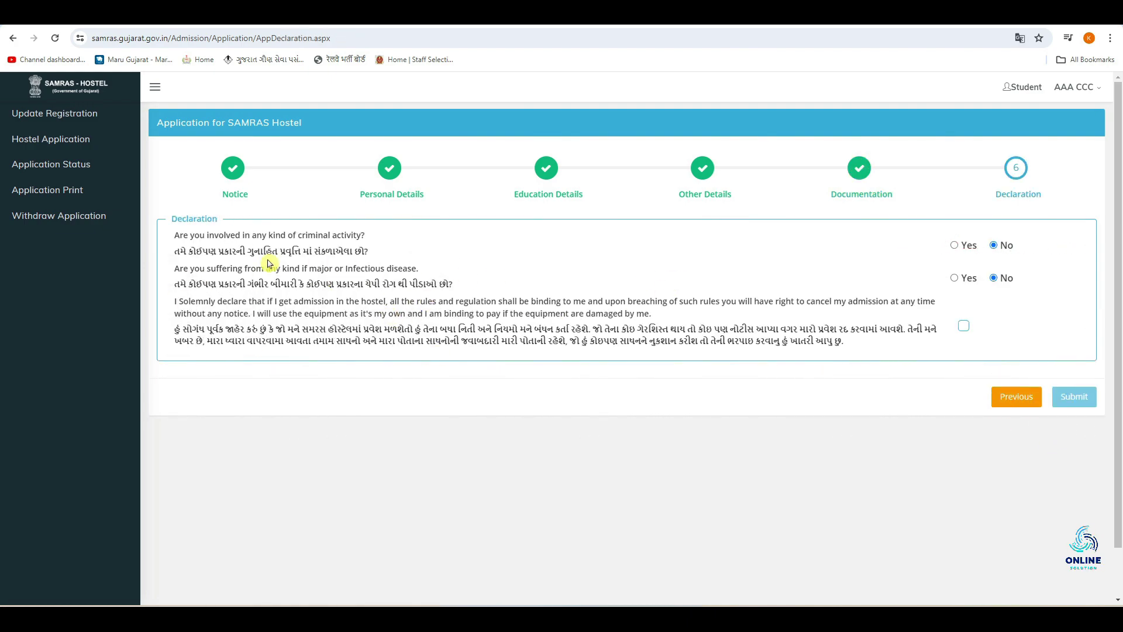
Step: Read through the criminal activity and illness questions and accept the solemn declaration about the hostel rules
{"action": "left_click_drag", "start_coordinate": [206, 255], "coordinate": [368, 253]}
{"action": "left_click", "coordinate": [369, 252]}
{"action": "left_click_drag", "start_coordinate": [237, 284], "coordinate": [418, 286]}
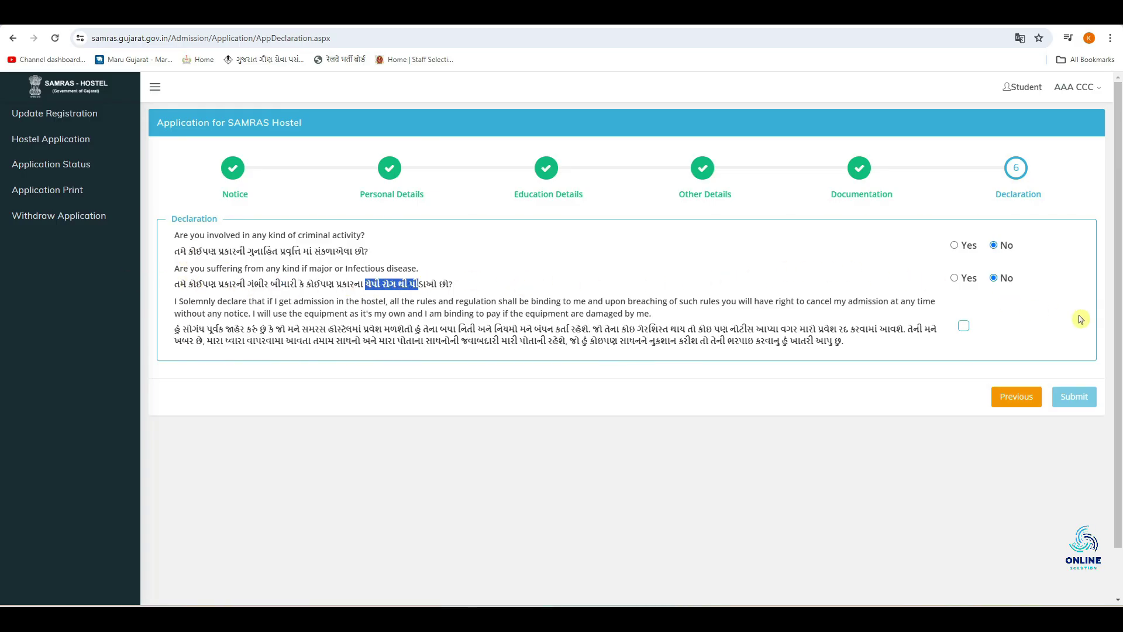
{"action": "left_click", "coordinate": [505, 273]}
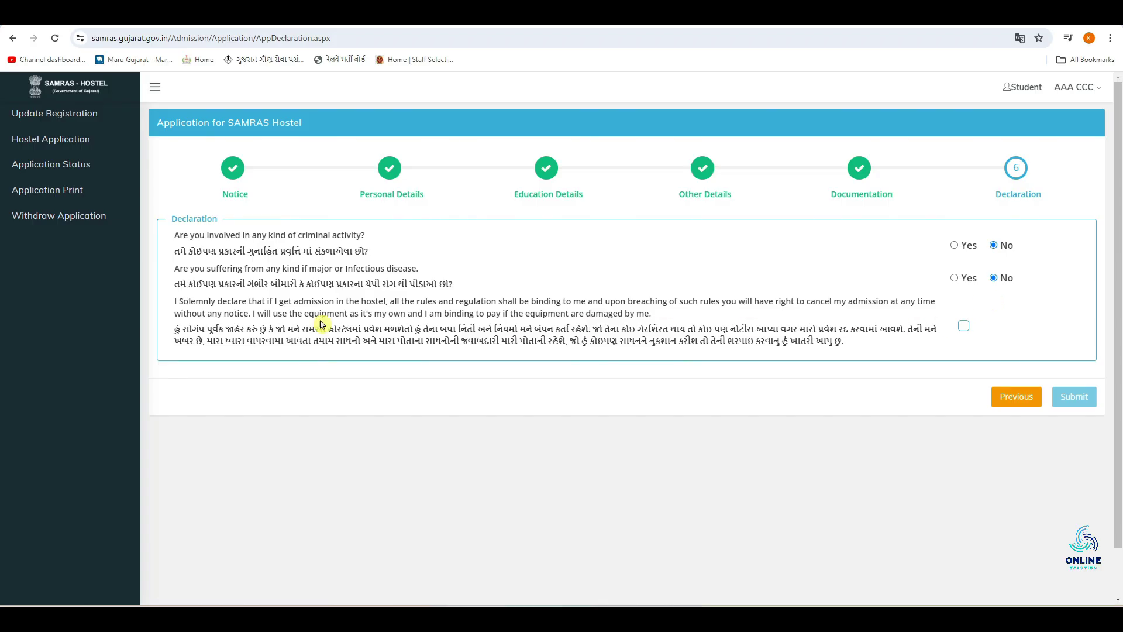
{"action": "left_click", "coordinate": [963, 329]}
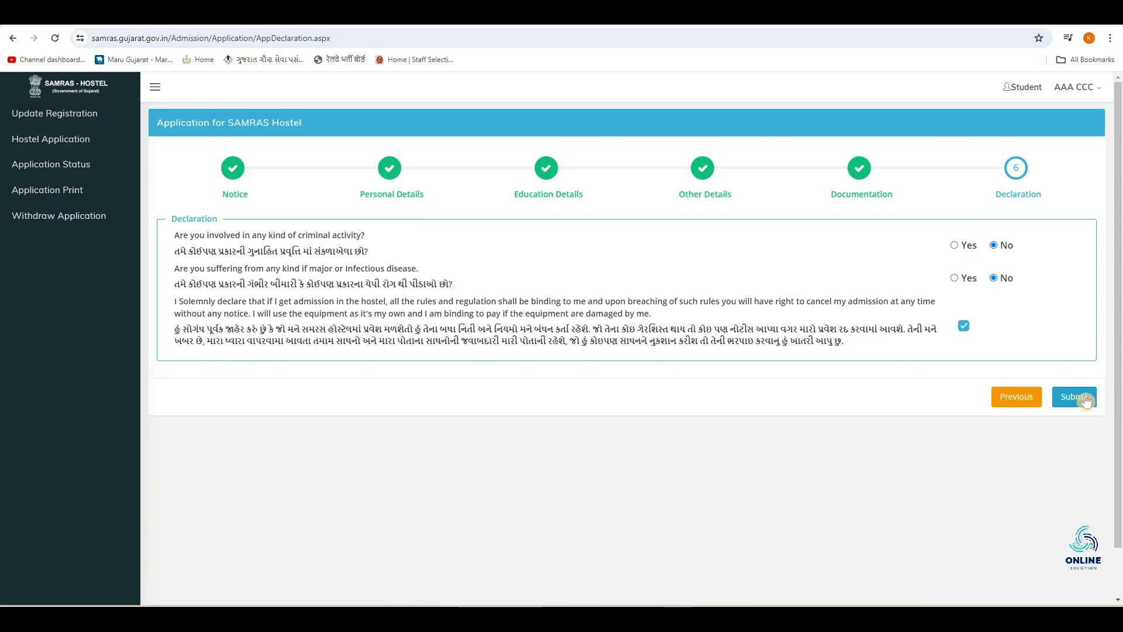